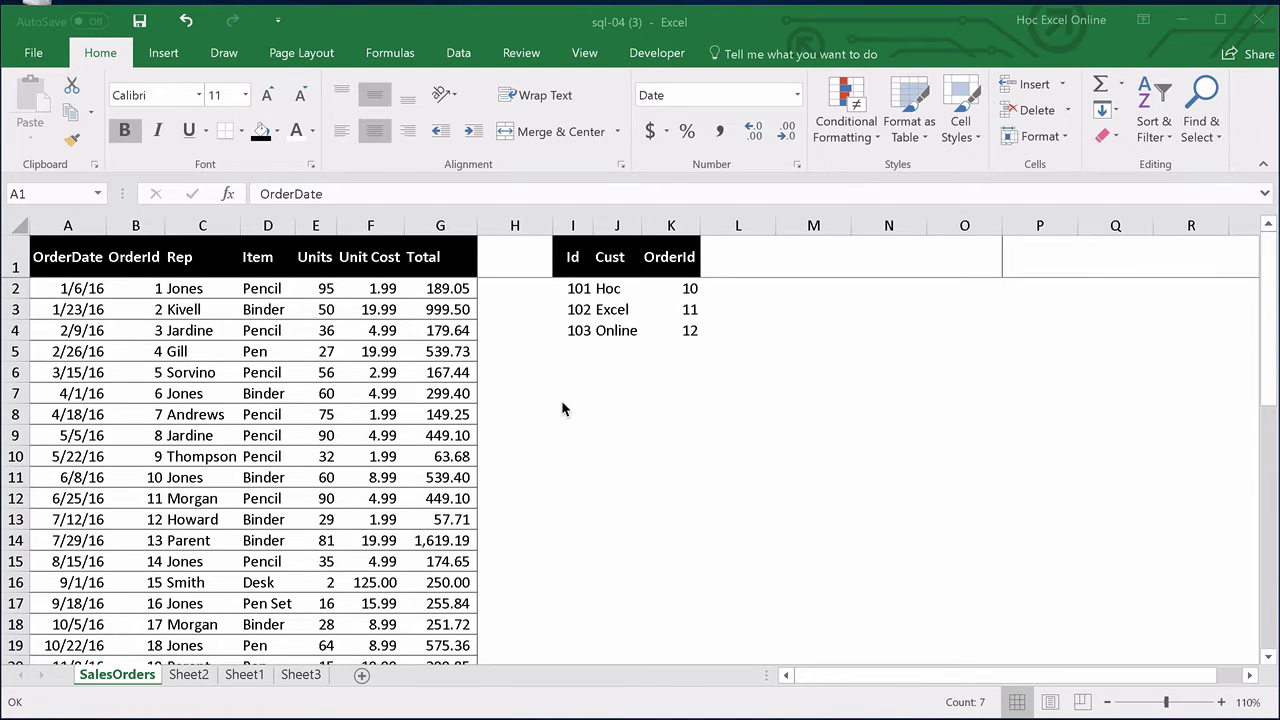
Select the saor and cust named ranges to check their extent, then clear the selection
{"action": "left_click", "coordinate": [594, 398]}
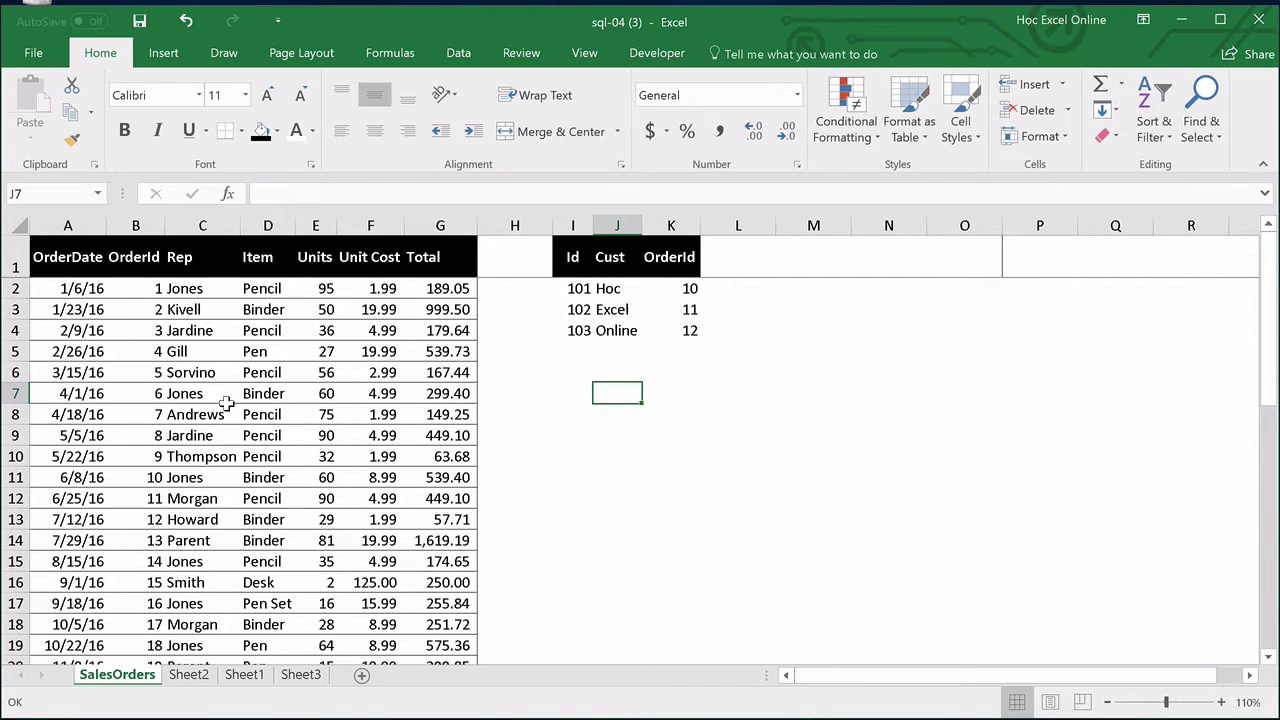
{"action": "left_click", "coordinate": [300, 393]}
{"action": "key", "text": "ctrl+a"}
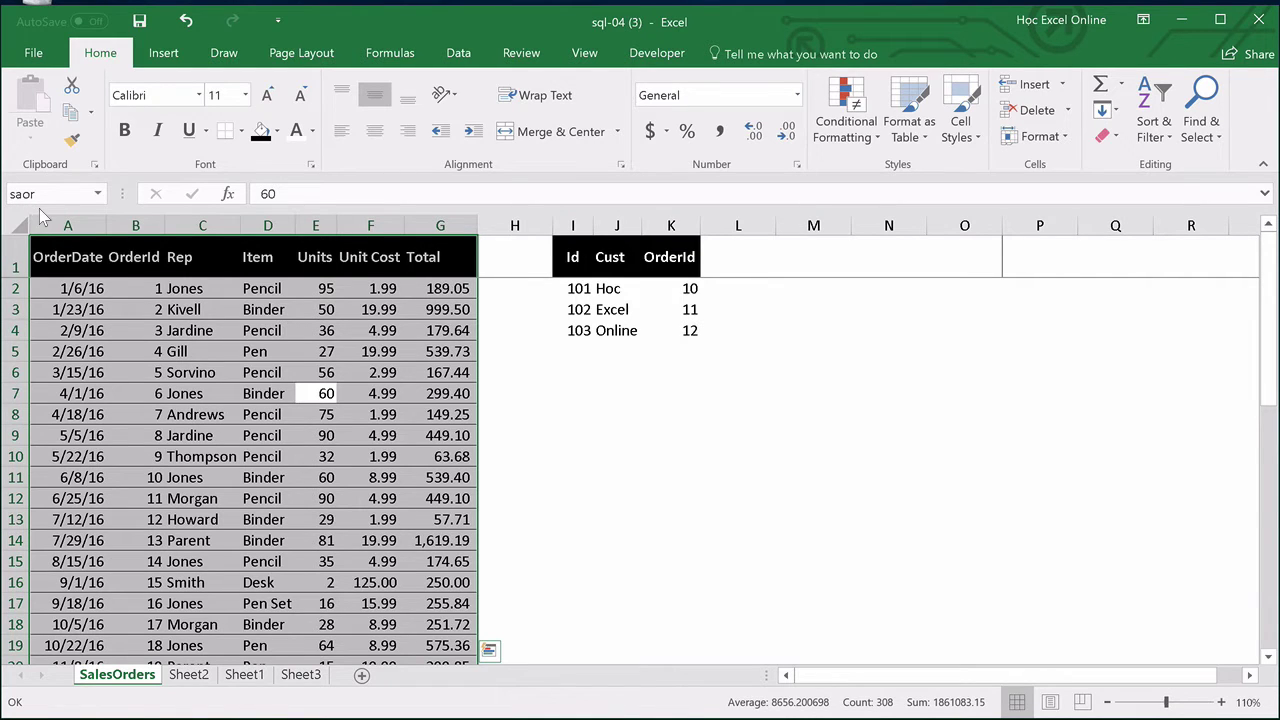
{"action": "left_click", "coordinate": [605, 262]}
{"action": "key", "text": "ctrl+a"}
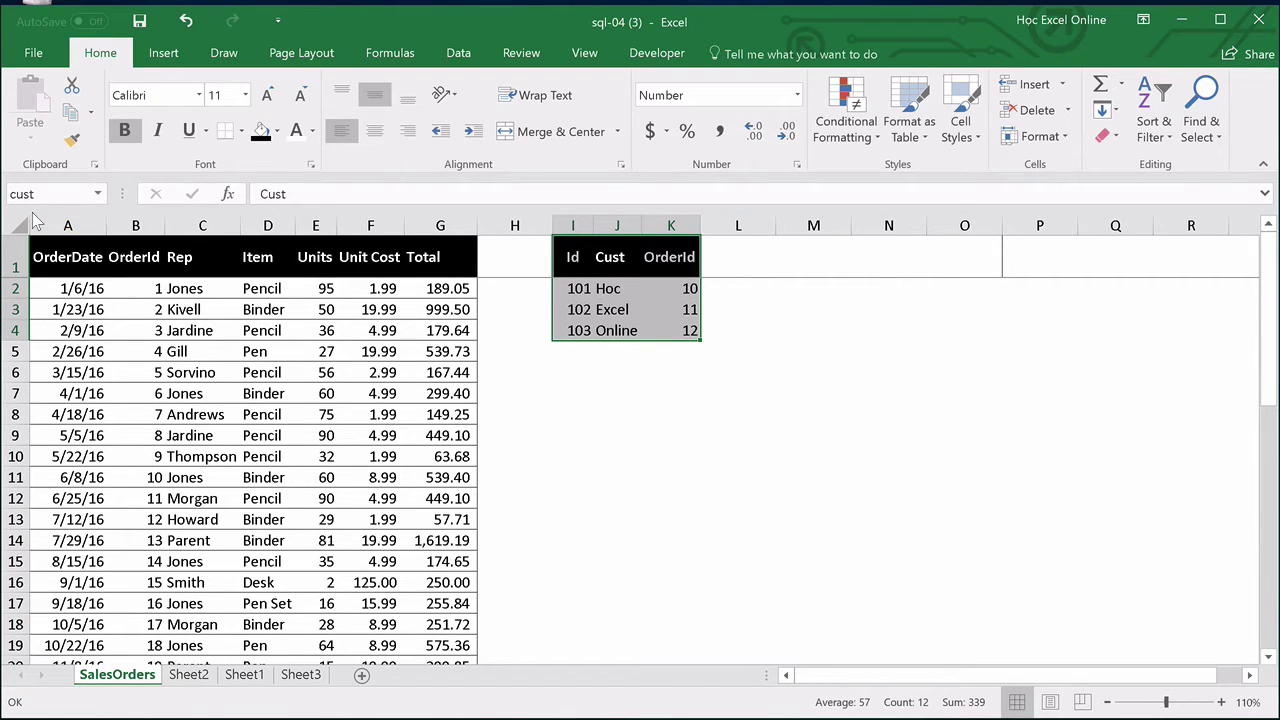
{"action": "left_click", "coordinate": [612, 430]}
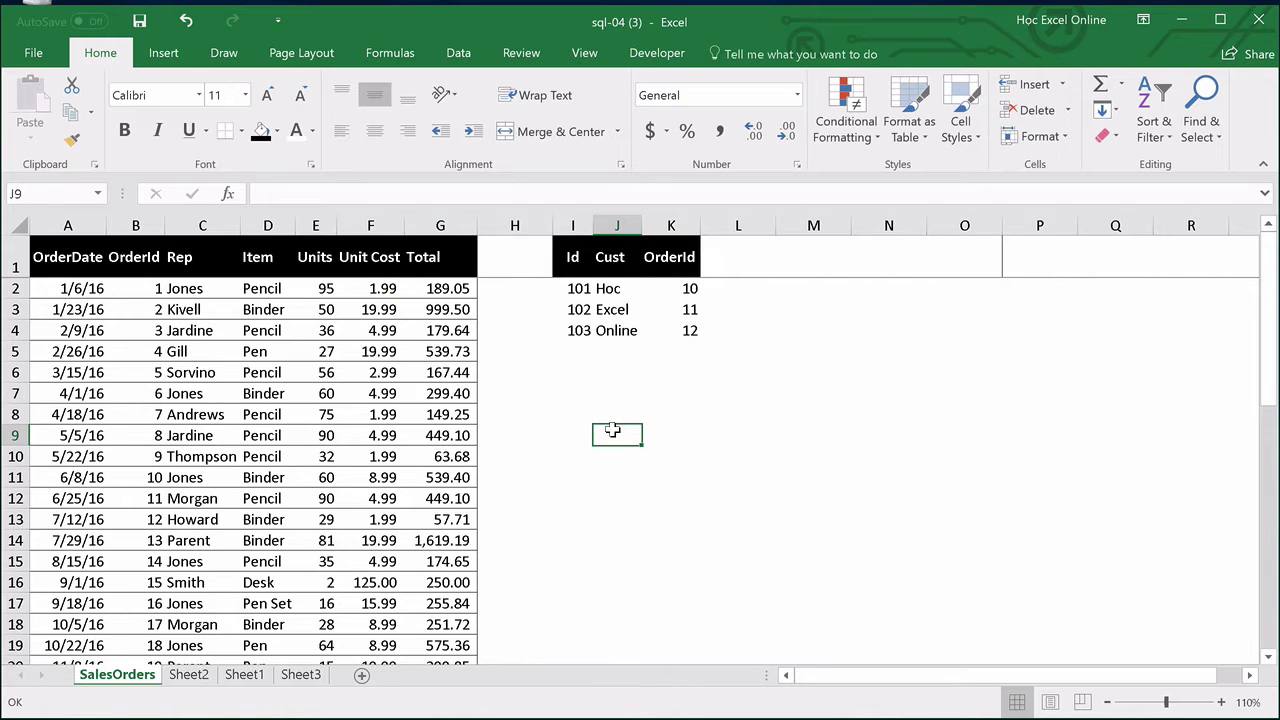
{"action": "left_click", "coordinate": [175, 290]}
{"action": "key", "text": "ctrl+a"}
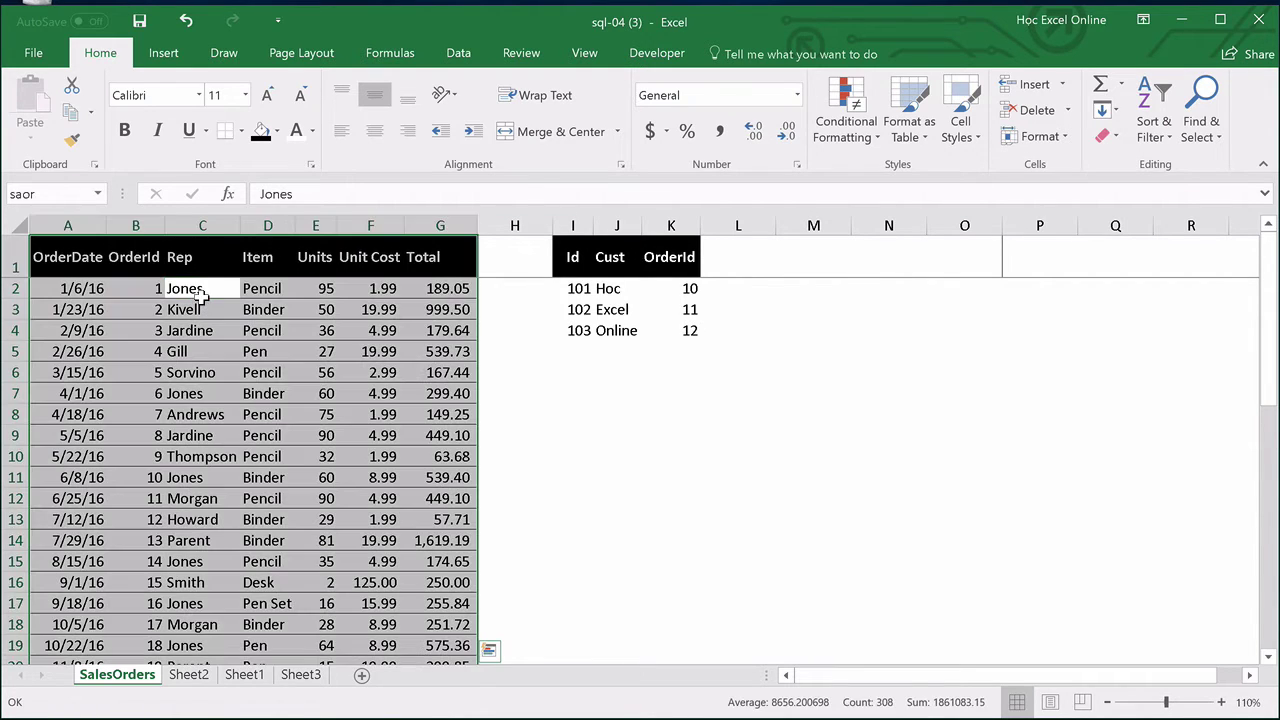
{"action": "left_click", "coordinate": [695, 515]}
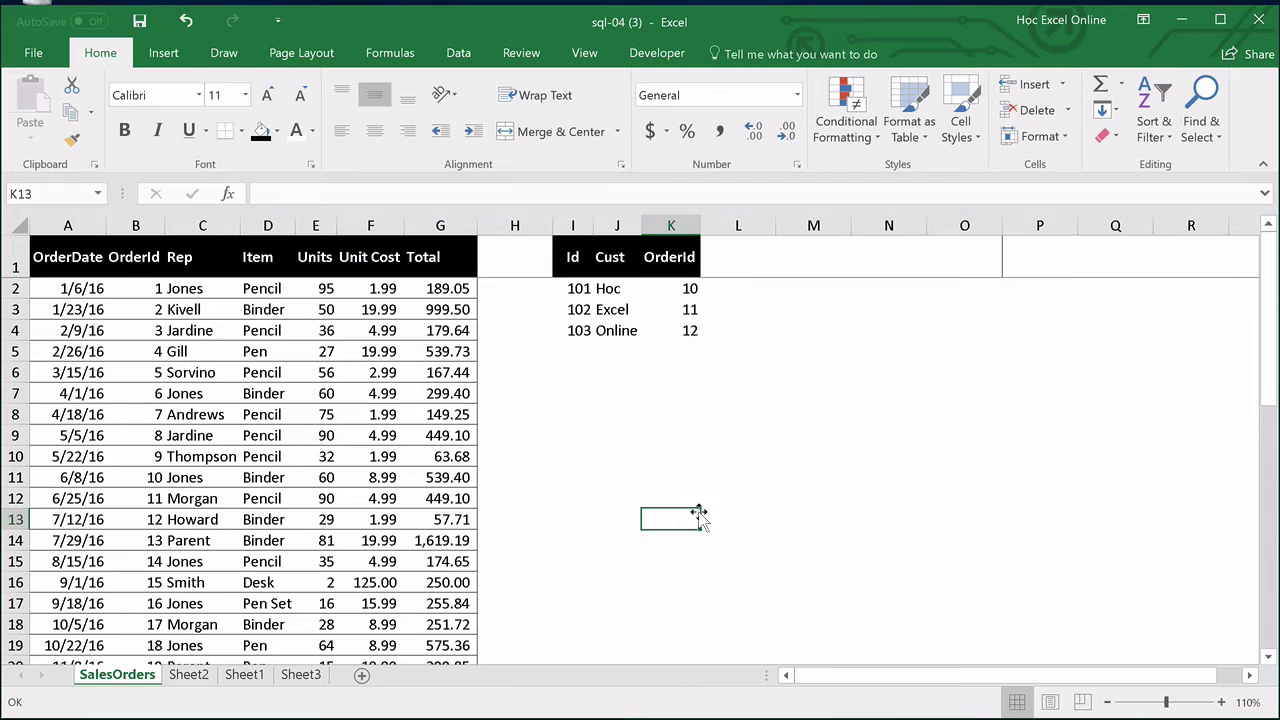
On Sheet3, start =HEO_ARRAYFORMULA(HEO_SQL( in A2 using autocomplete and leave it unfinished
{"action": "left_click", "coordinate": [301, 675]}
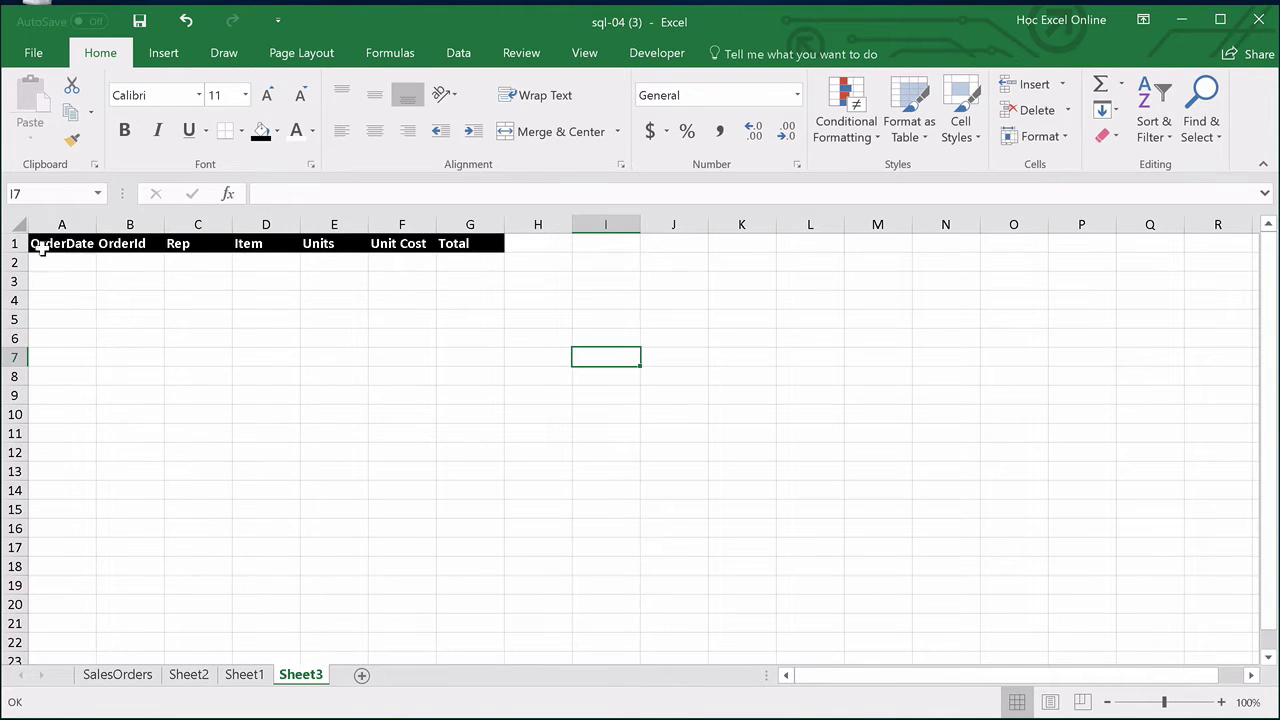
{"action": "left_click", "coordinate": [72, 264]}
{"action": "type", "text": "="}
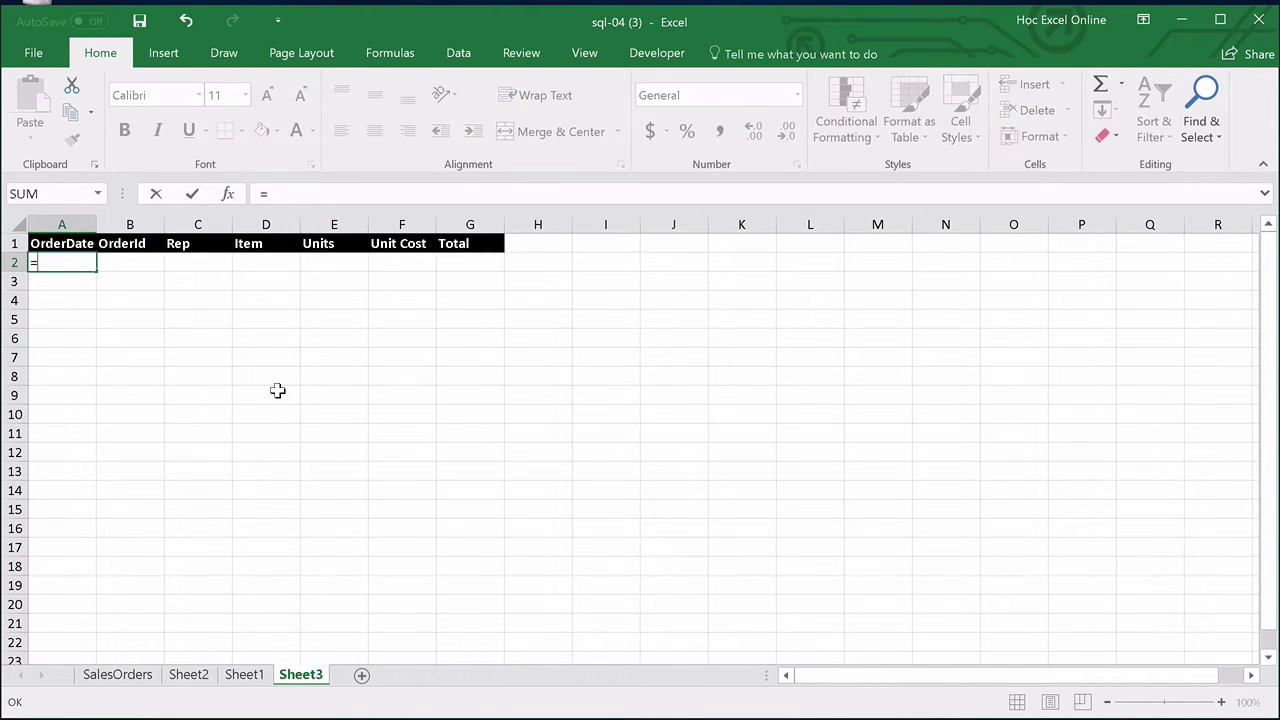
{"action": "type", "text": "heo"}
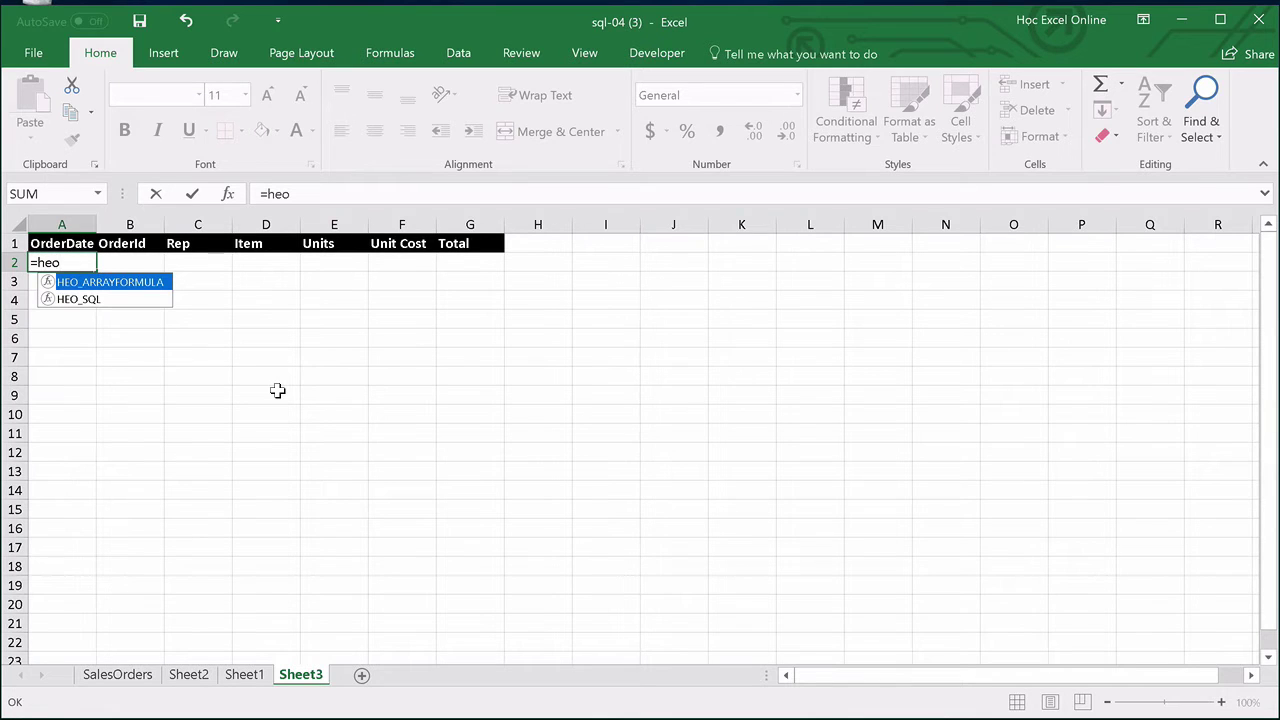
{"action": "key", "text": "Tab"}
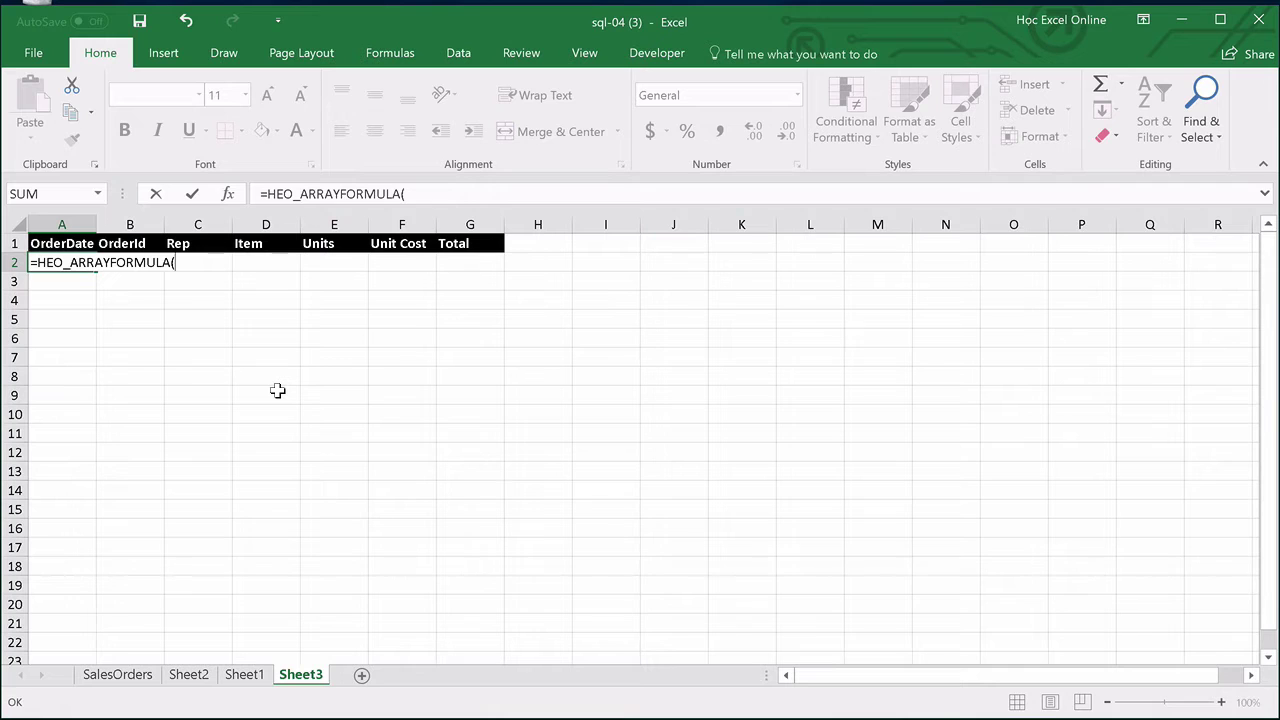
{"action": "type", "text": "heo"}
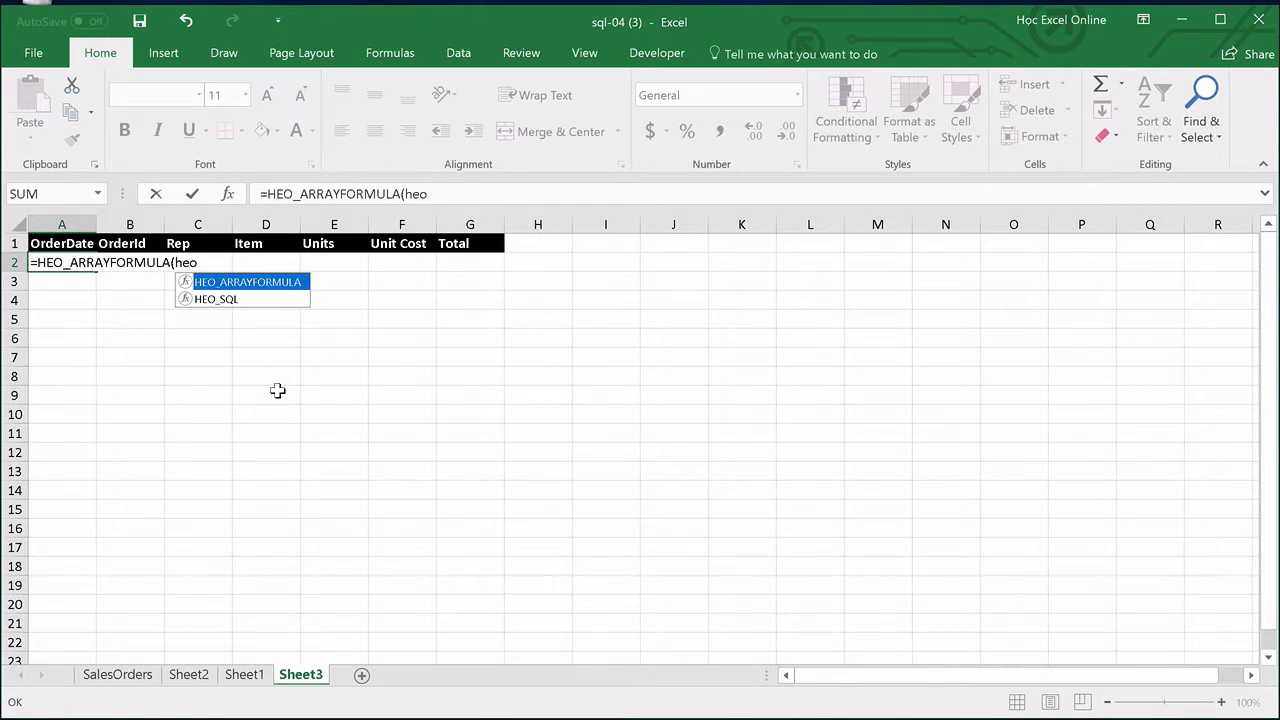
{"action": "key", "text": "Down"}
{"action": "key", "text": "Tab"}
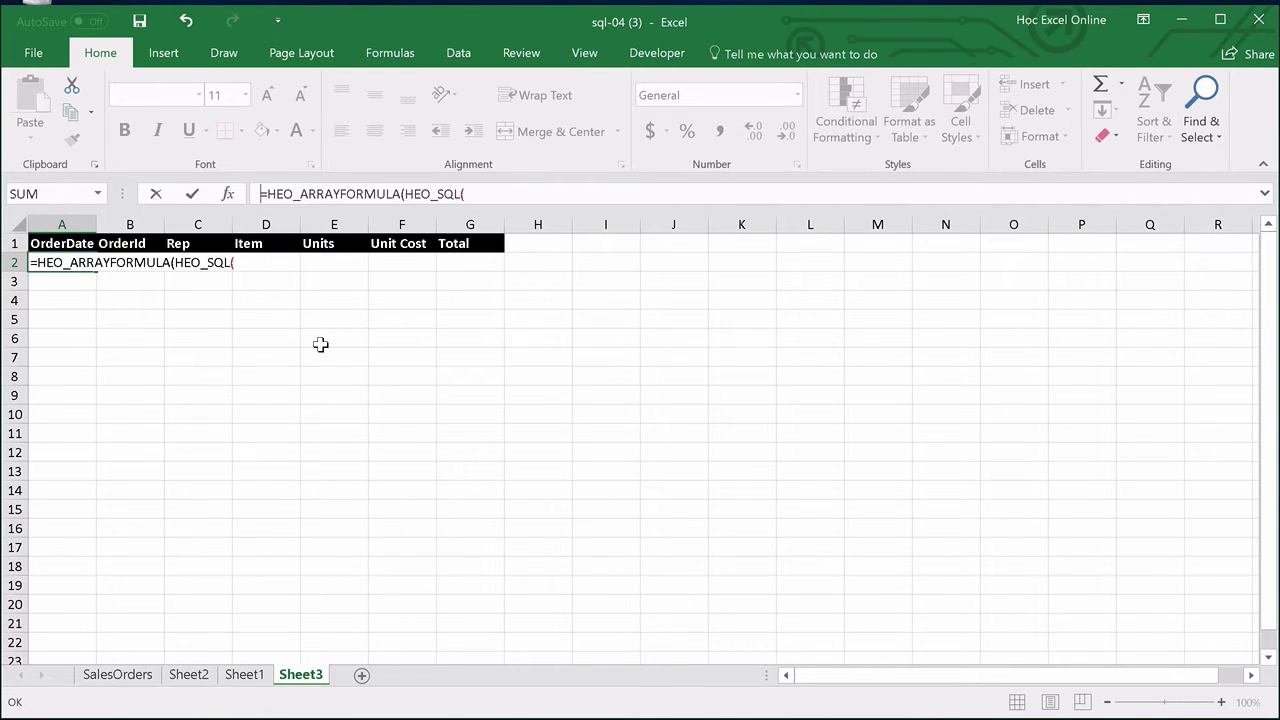
{"action": "key", "text": "Return"}
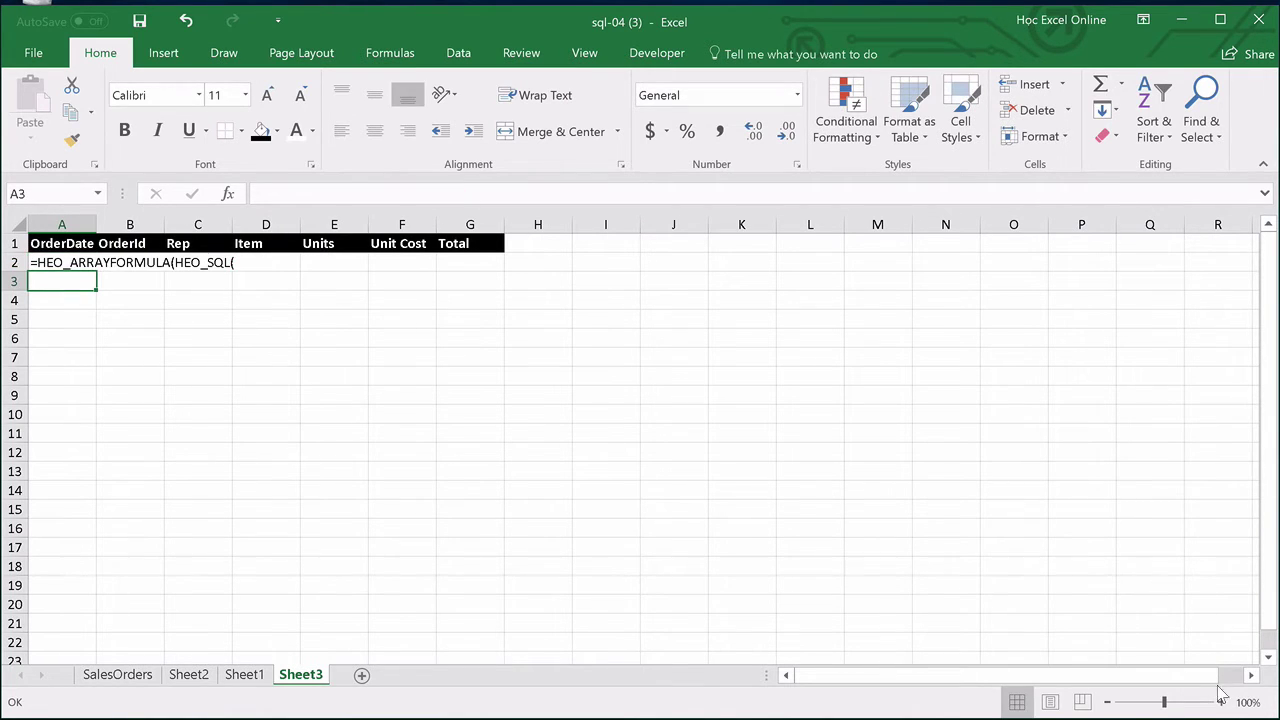
Zoom in, then complete A2's formula with "select * from saor")) and enter it as an array formula
{"action": "left_click", "coordinate": [1221, 702]}
{"action": "left_click", "coordinate": [1221, 702]}
{"action": "left_click", "coordinate": [1221, 702]}
{"action": "left_click", "coordinate": [1221, 702]}
{"action": "left_click", "coordinate": [1221, 702]}
{"action": "left_click", "coordinate": [1221, 702]}
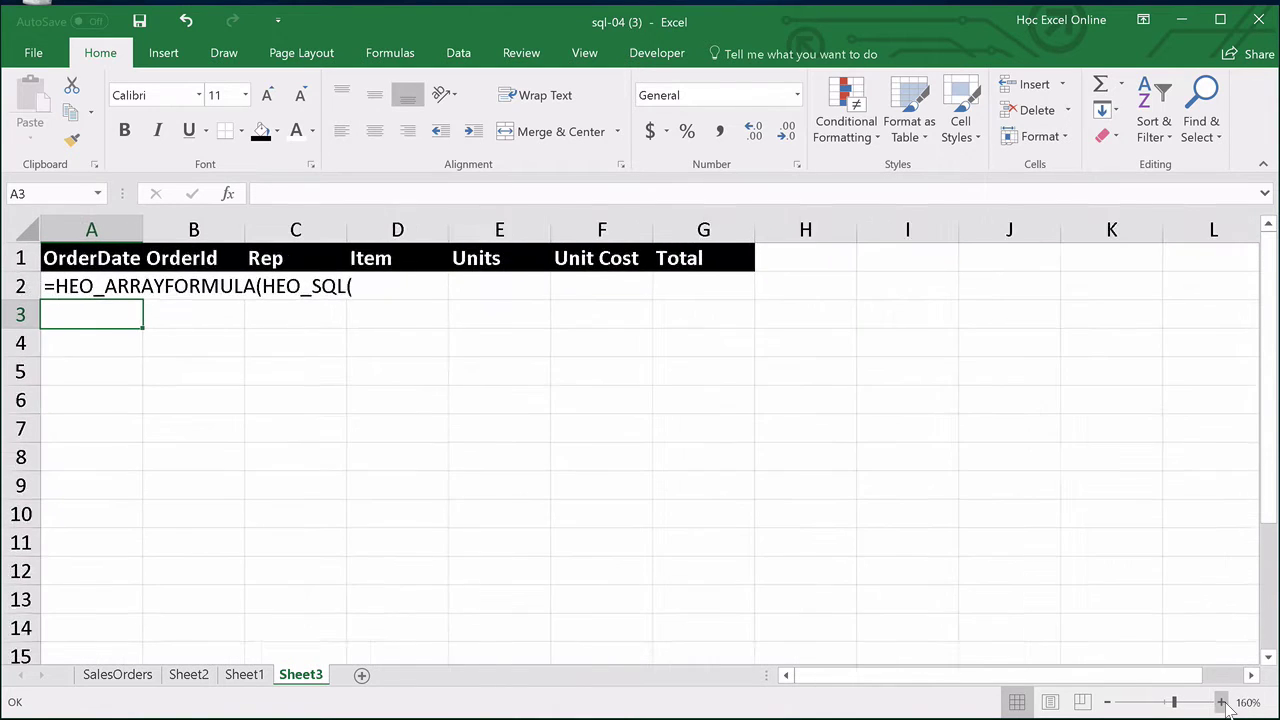
{"action": "left_click", "coordinate": [1221, 702]}
{"action": "left_click", "coordinate": [114, 296]}
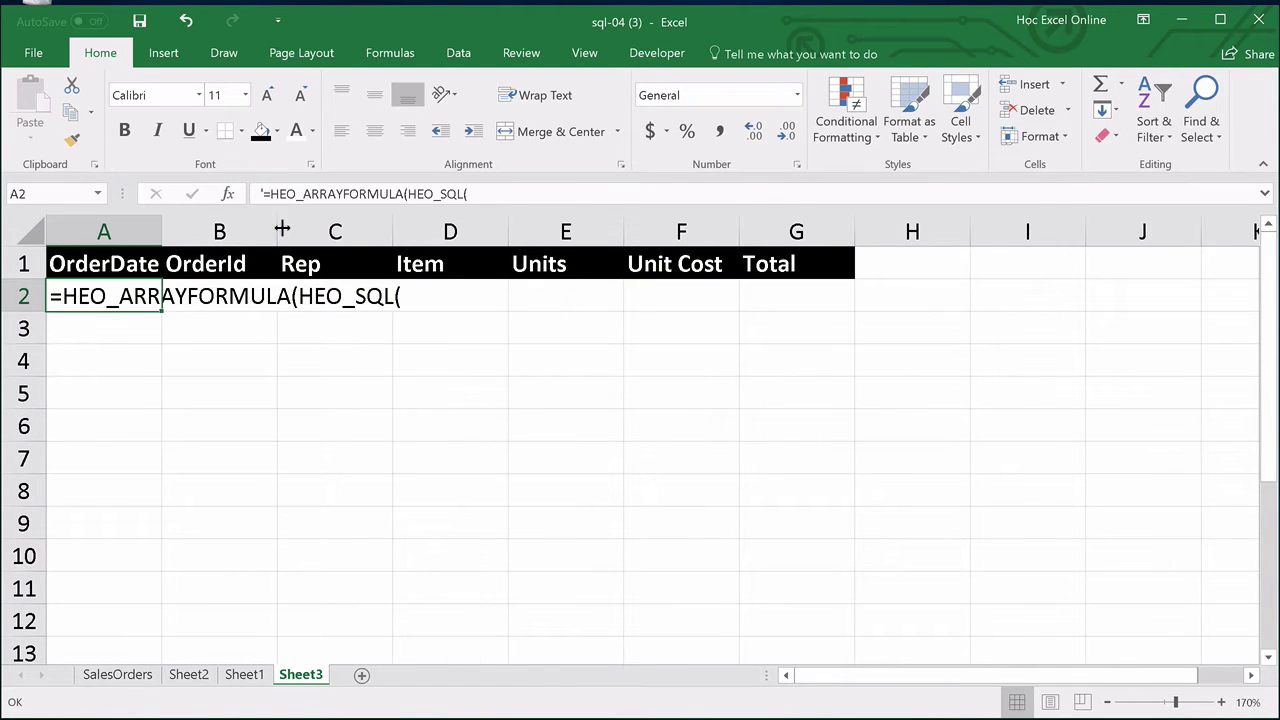
{"action": "left_click", "coordinate": [262, 194]}
{"action": "key", "text": "BackSpace"}
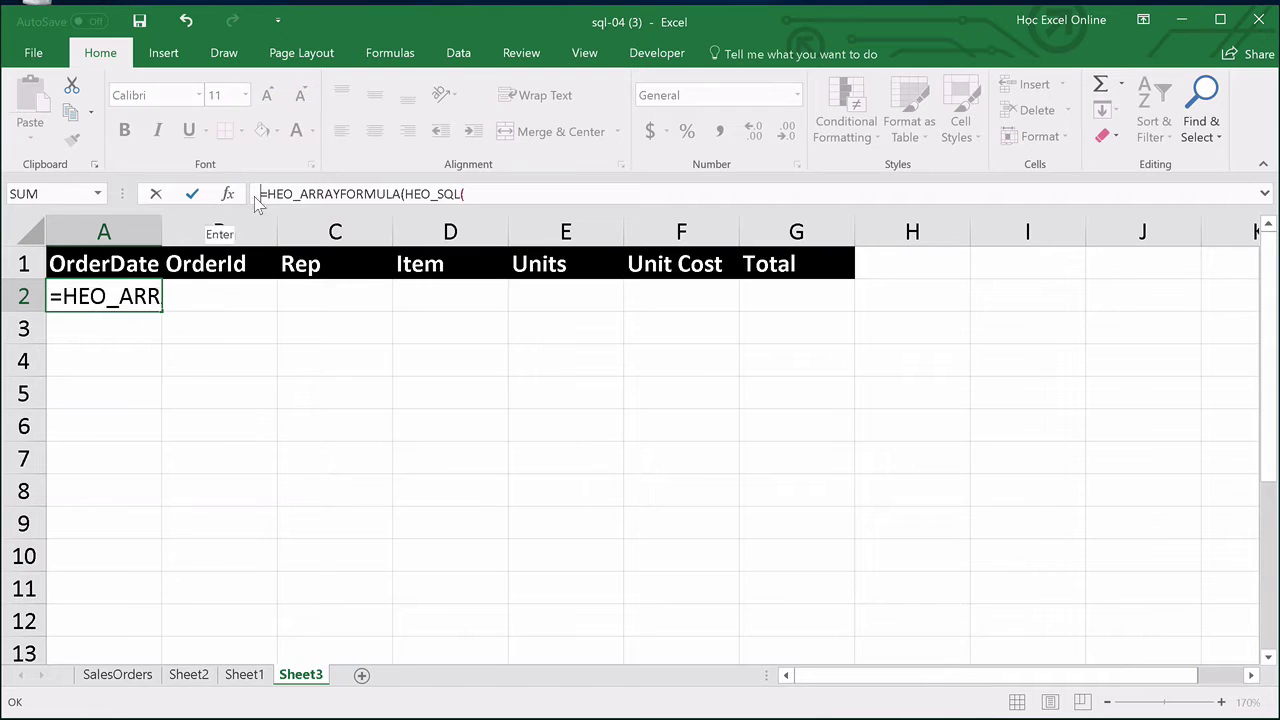
{"action": "left_click", "coordinate": [546, 194]}
{"action": "type", "text": "\""}
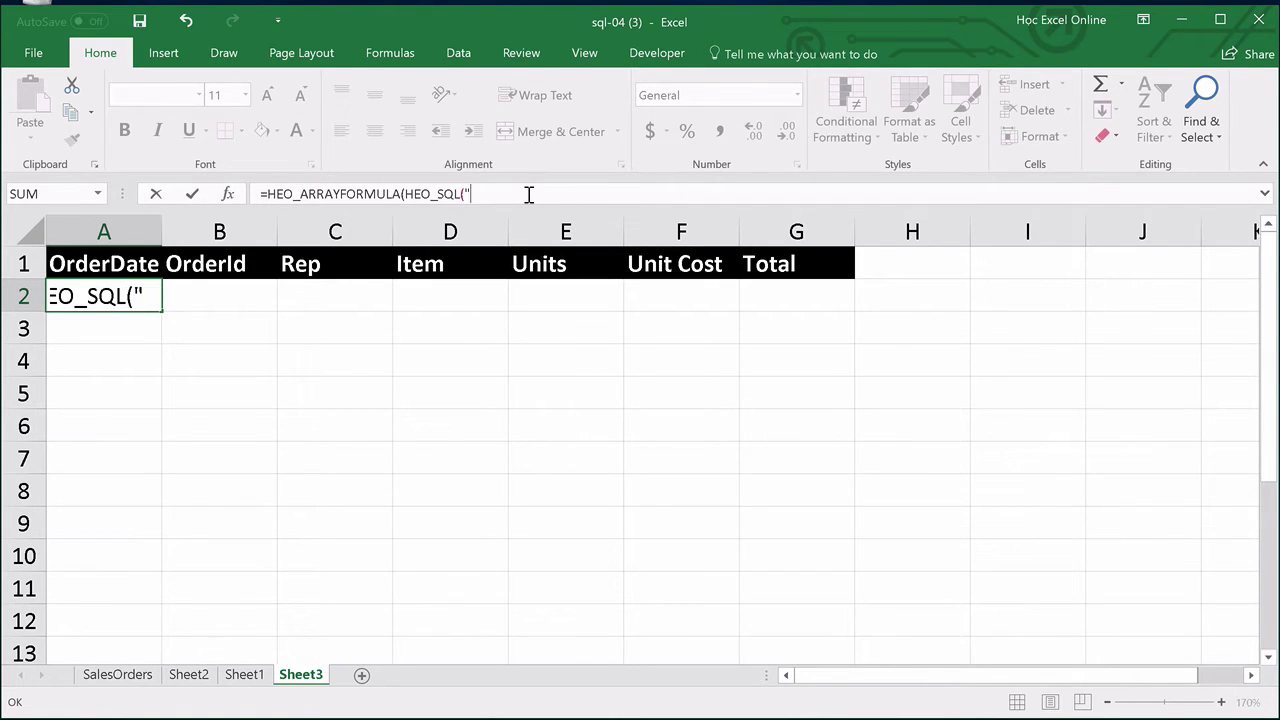
{"action": "type", "text": "seelc"}
{"action": "key", "text": "BackSpace"}
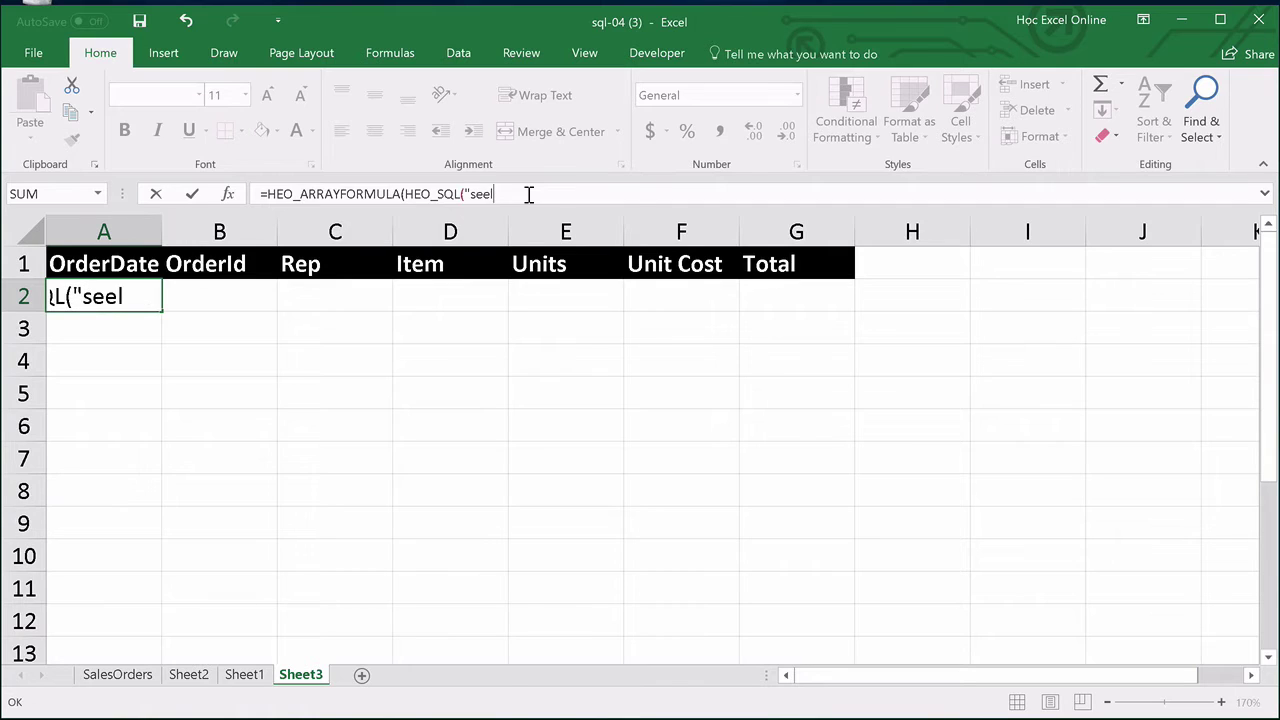
{"action": "key", "text": "BackSpace"}
{"action": "key", "text": "BackSpace"}
{"action": "type", "text": "lect *"}
{"action": "type", "text": " from s"}
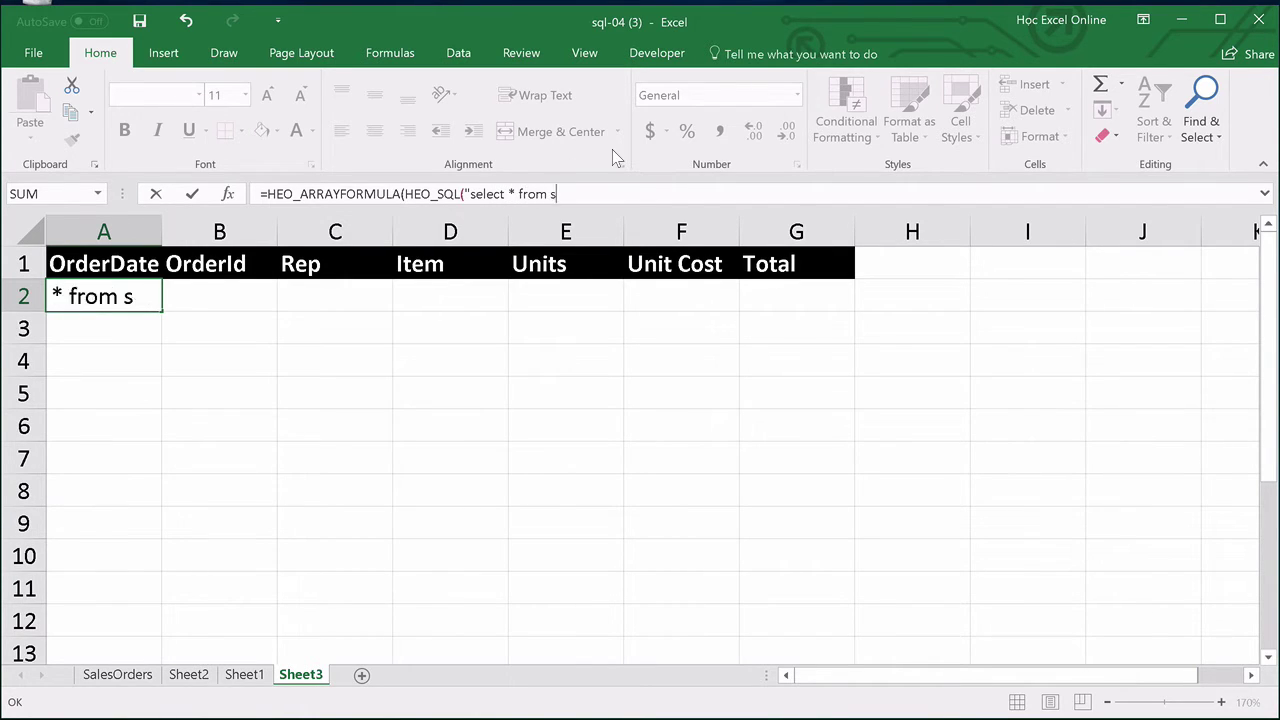
{"action": "type", "text": "aor\")"}
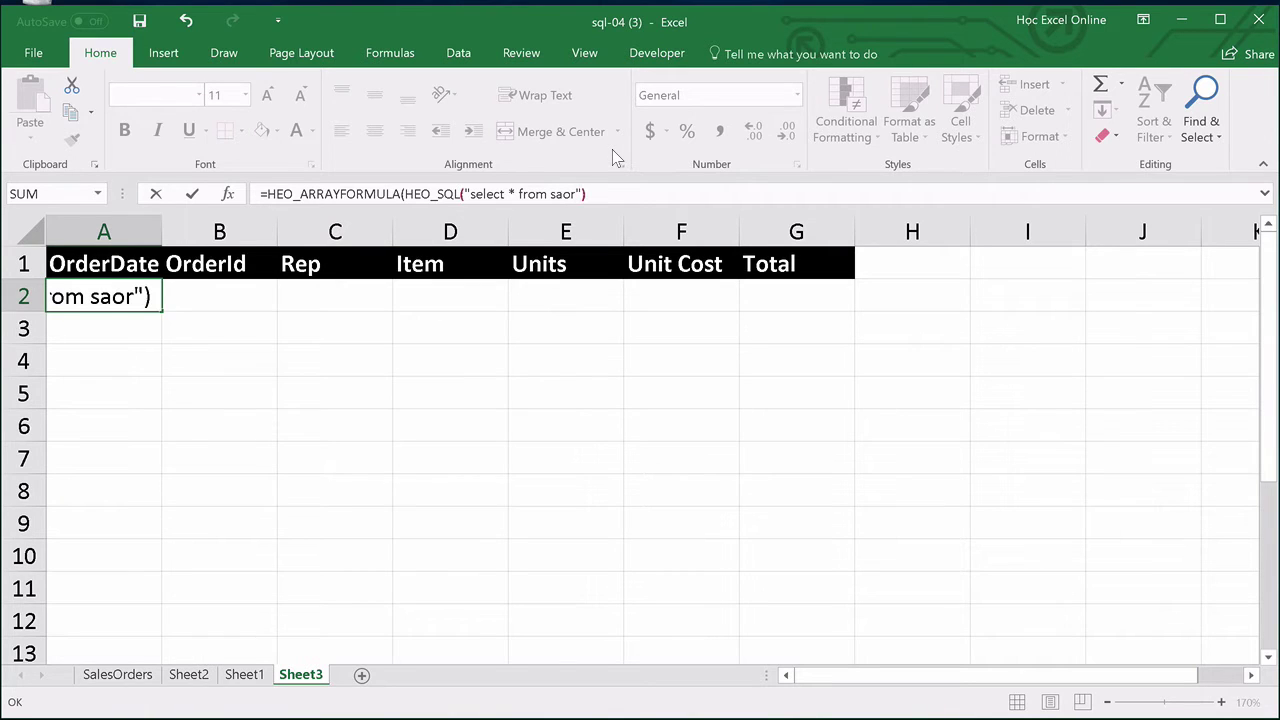
{"action": "key", "text": "Return"}
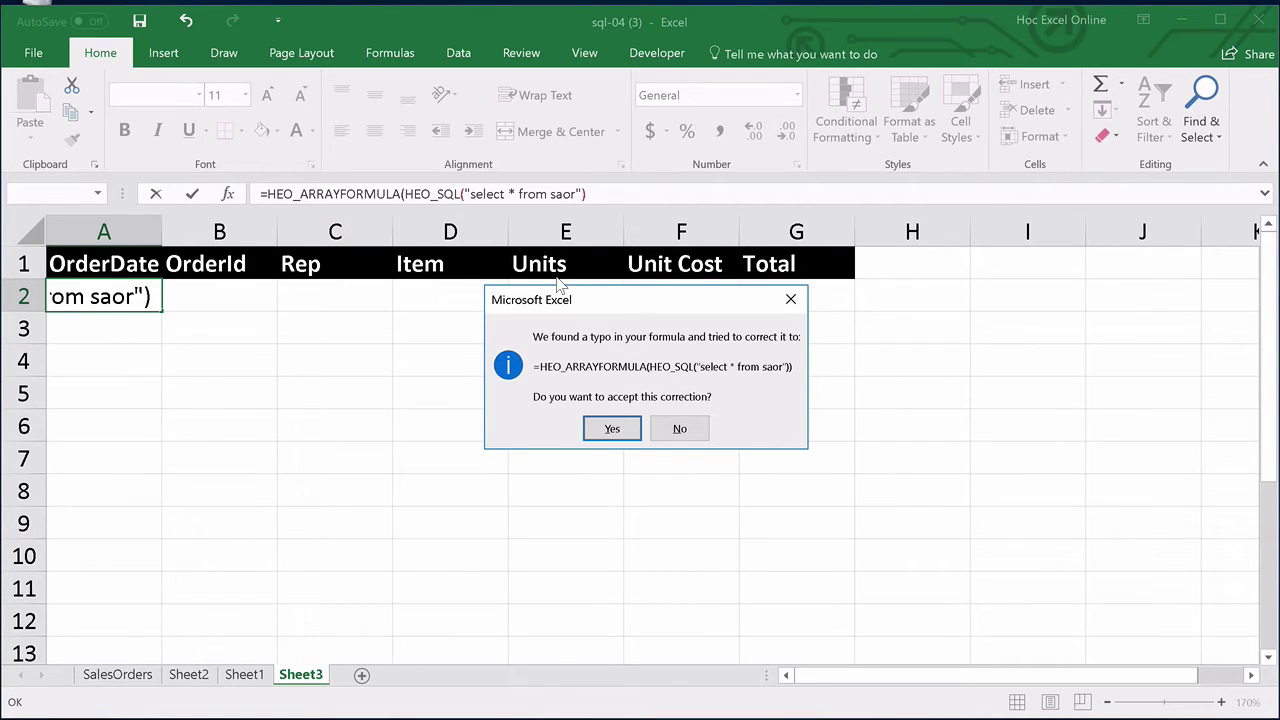
Accept the parenthesis correction and scroll through the saor query results
{"action": "left_click", "coordinate": [615, 428]}
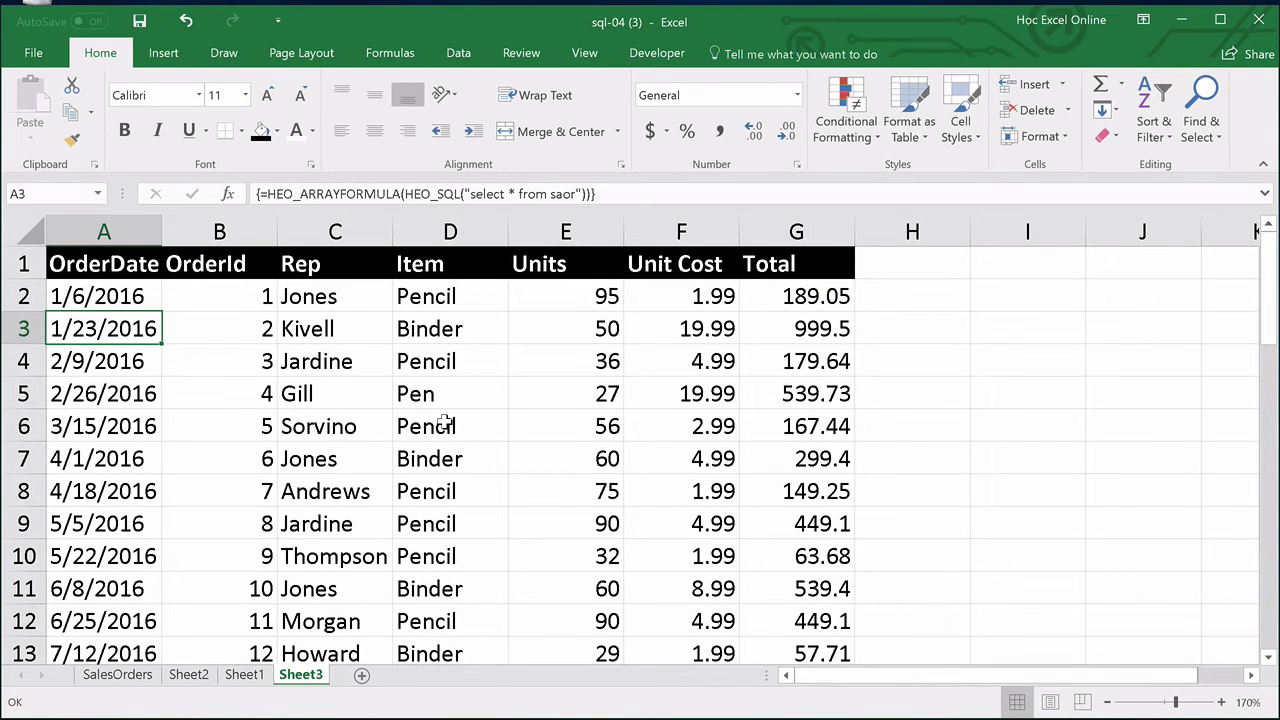
{"action": "scroll", "coordinate": [445, 423], "scroll_direction": "down", "scroll_amount": 3}
{"action": "scroll", "coordinate": [445, 423], "scroll_direction": "down", "scroll_amount": 2}
{"action": "scroll", "coordinate": [443, 420], "scroll_direction": "up", "scroll_amount": 5}
Select the results from A2 across and down to row 44 and delete them
{"action": "left_click", "coordinate": [121, 296]}
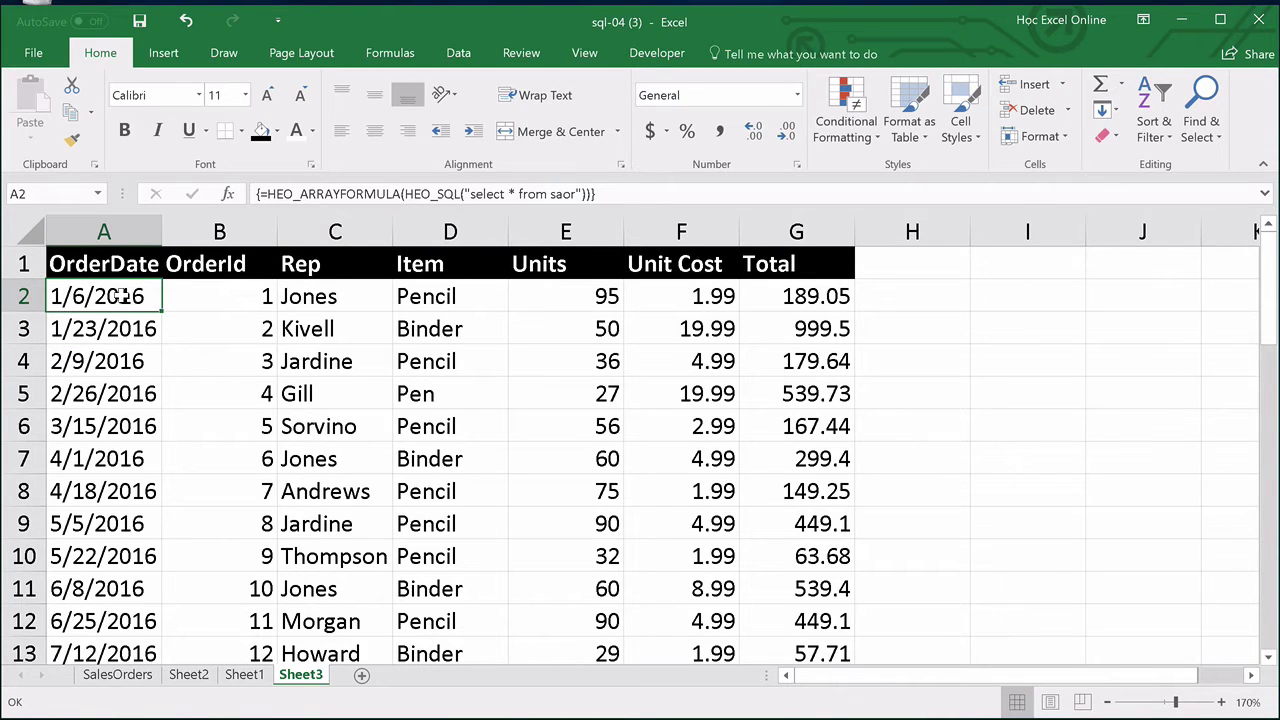
{"action": "key", "text": "ctrl+shift+Right"}
{"action": "key", "text": "ctrl+shift+Down"}
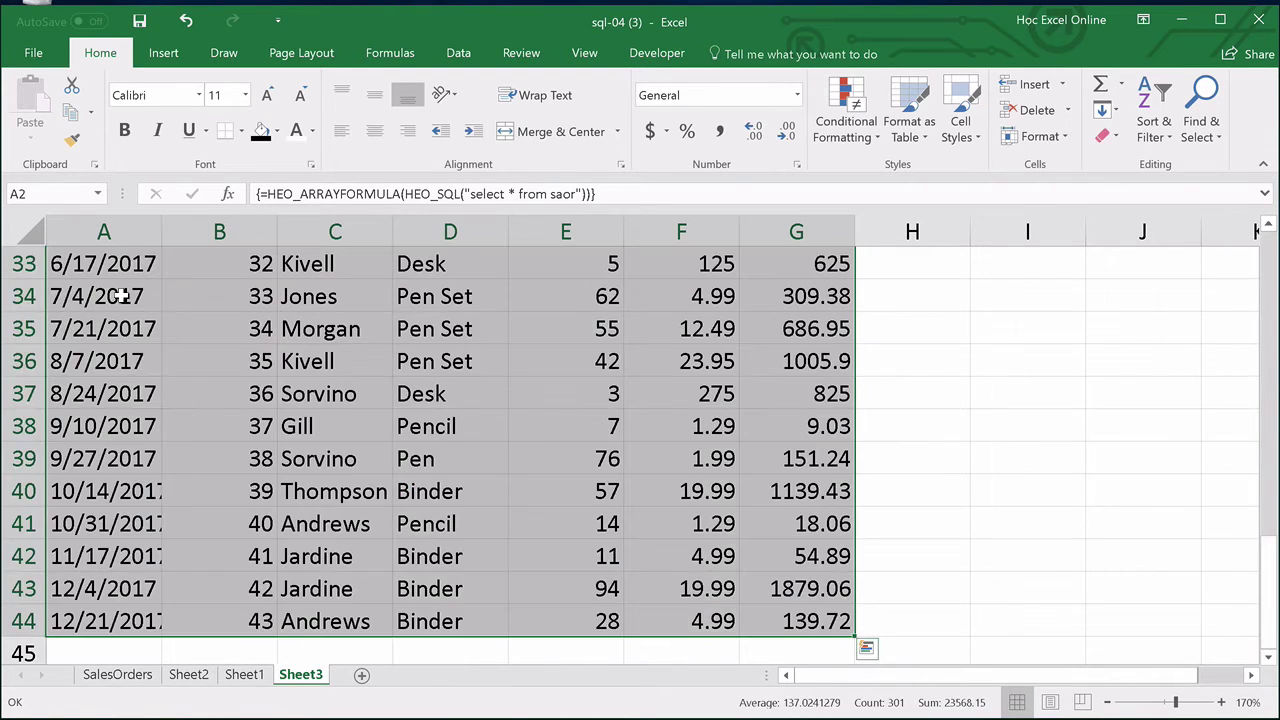
{"action": "key", "text": "Delete"}
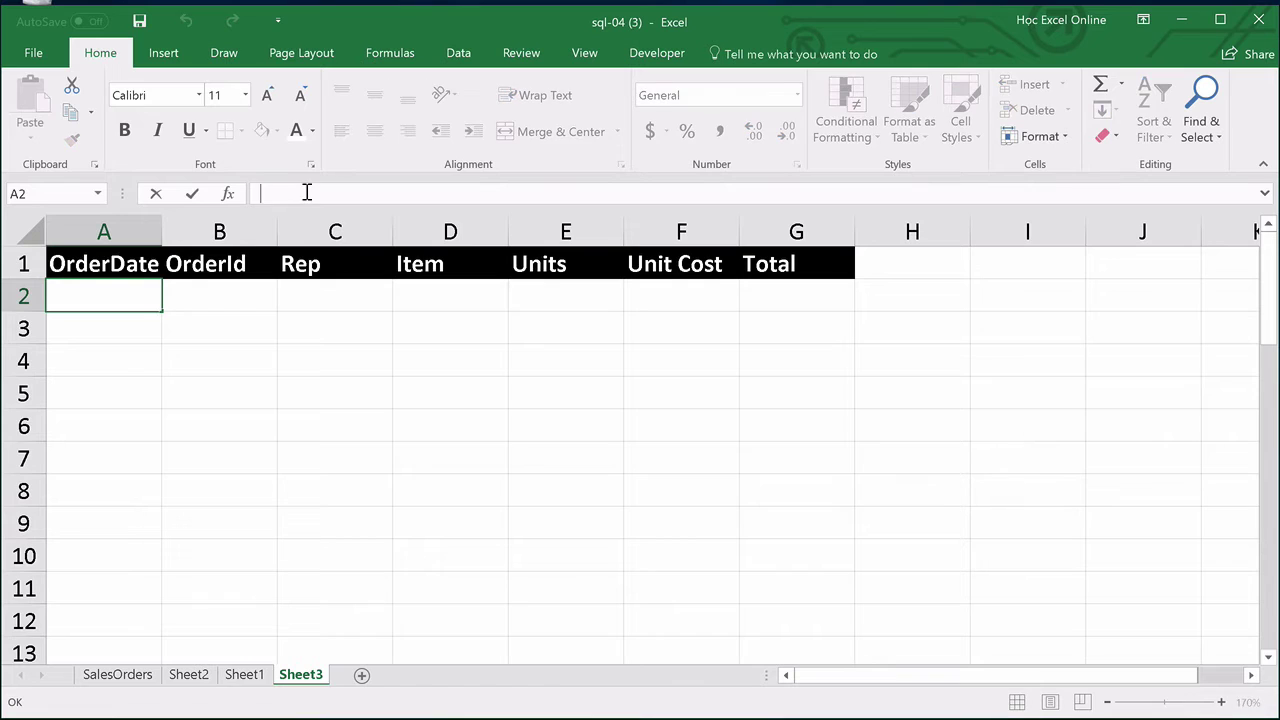
Begin an HEO_ARRAYFORMULA in A2, then abandon it and reselect the cell
{"action": "type", "text": "="}
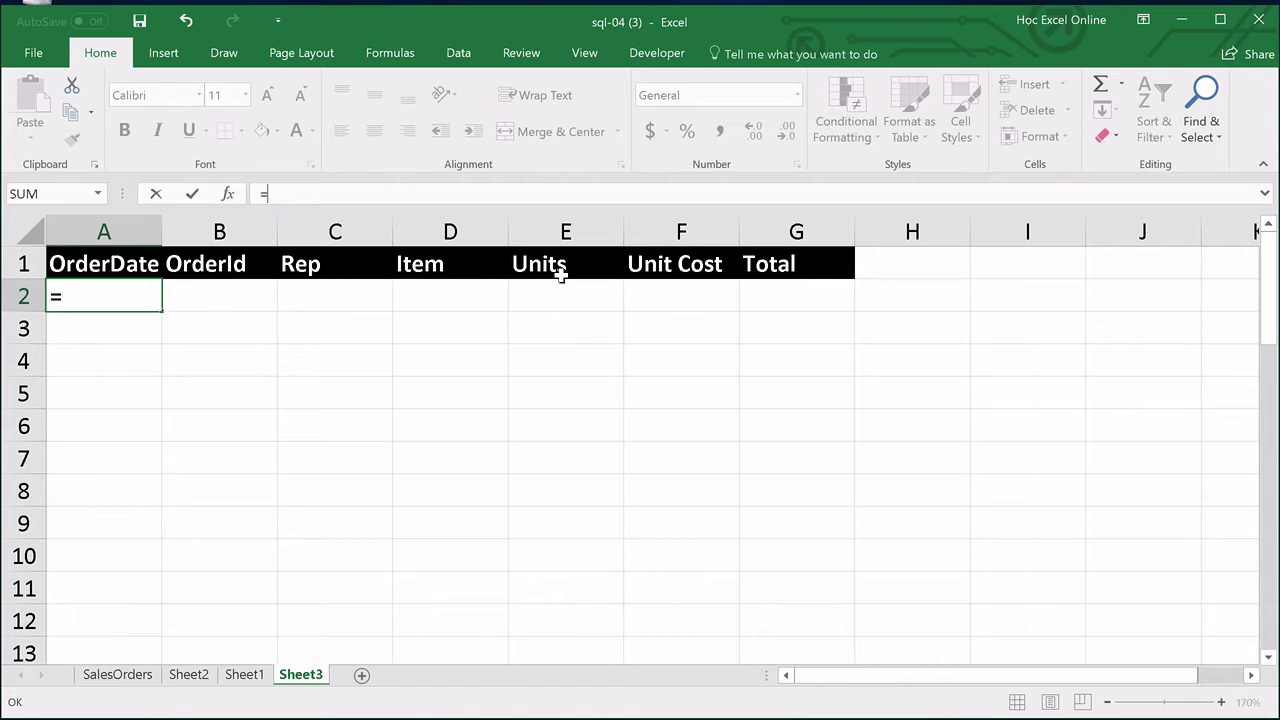
{"action": "type", "text": "h"}
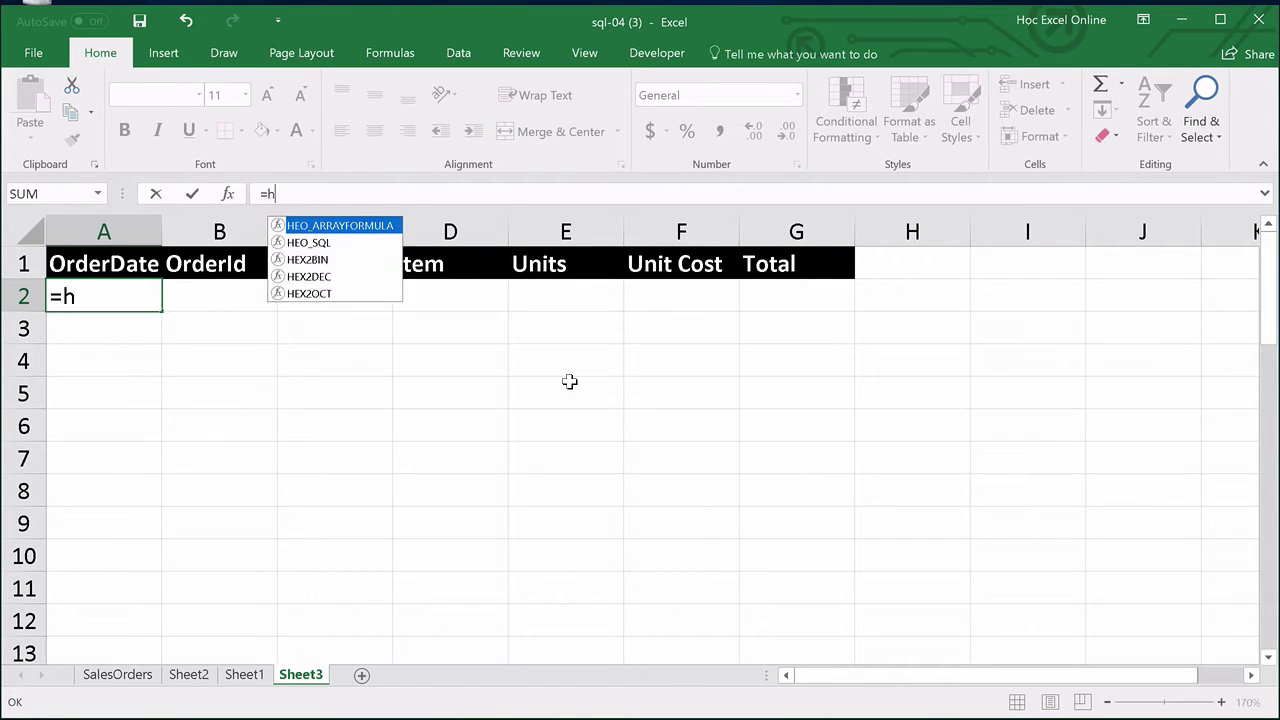
{"action": "type", "text": "eo"}
{"action": "key", "text": "Tab"}
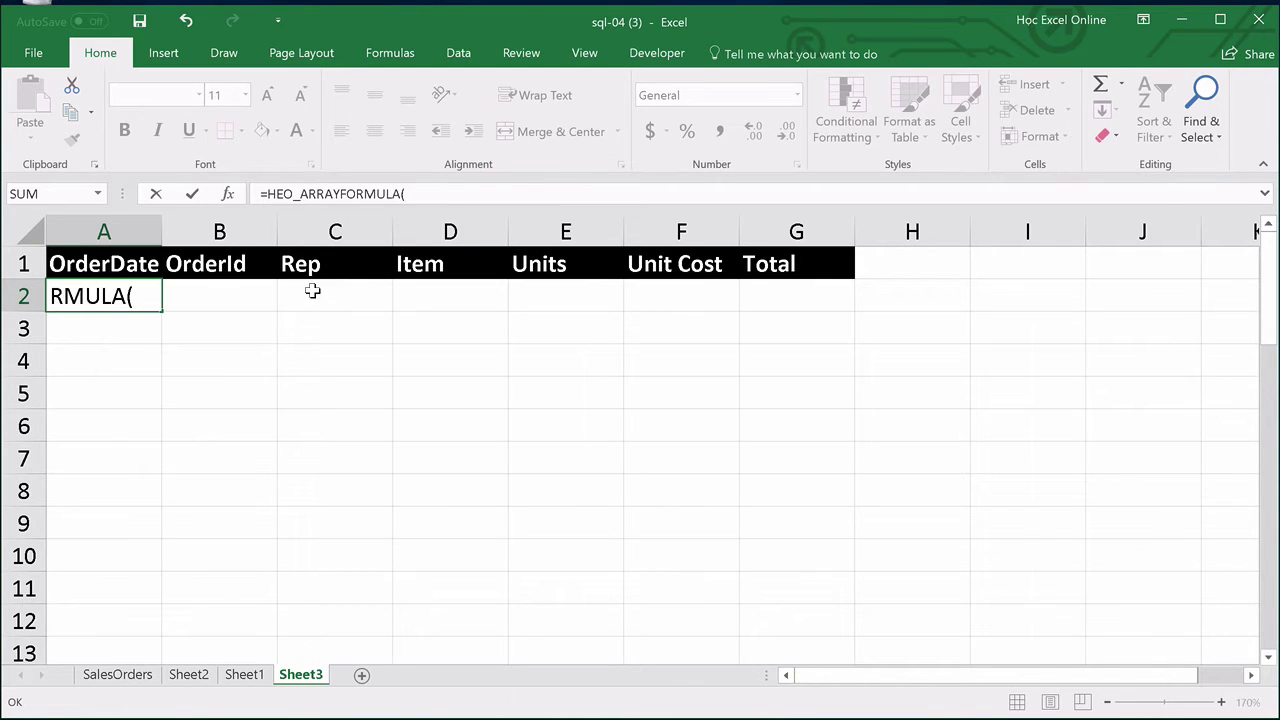
{"action": "key", "text": "Escape"}
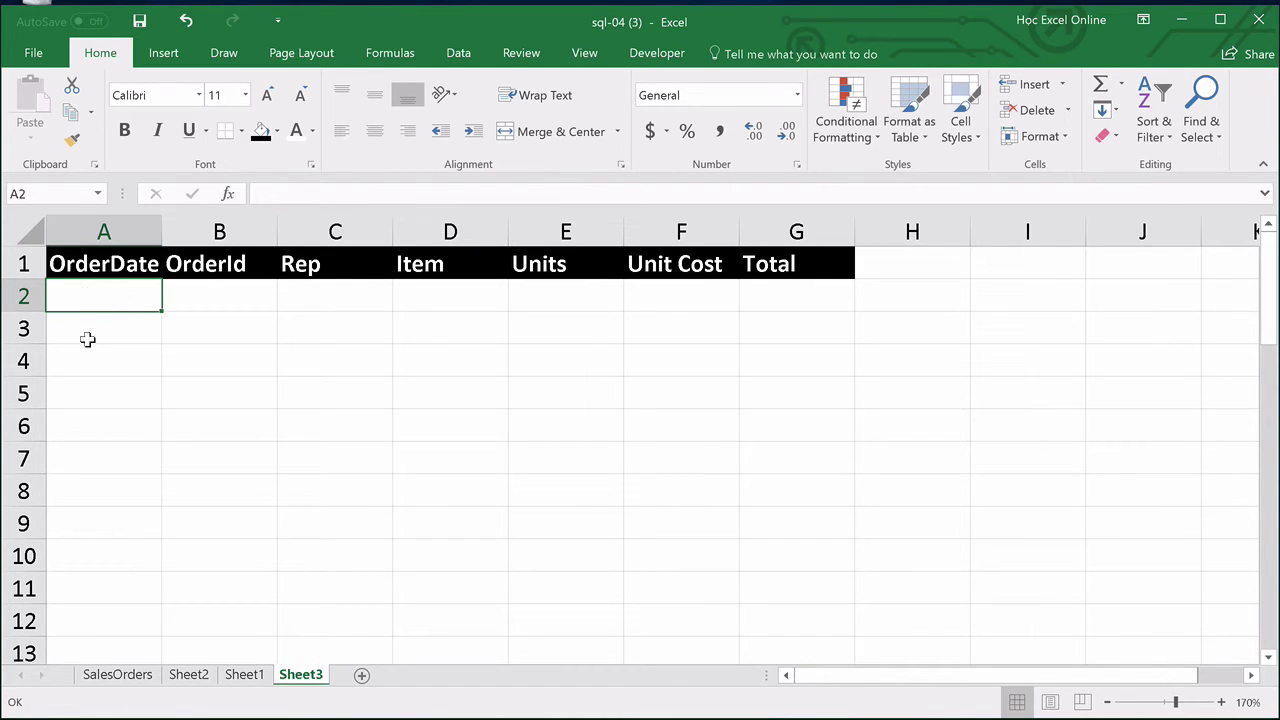
{"action": "left_click", "coordinate": [89, 338]}
{"action": "left_click", "coordinate": [109, 292]}
Enter =HEO_ARRAYFORMULA(HEO_SQL("select * from saor where Units > 90")) as an array formula, accepting the parenthesis fix
{"action": "type", "text": "="}
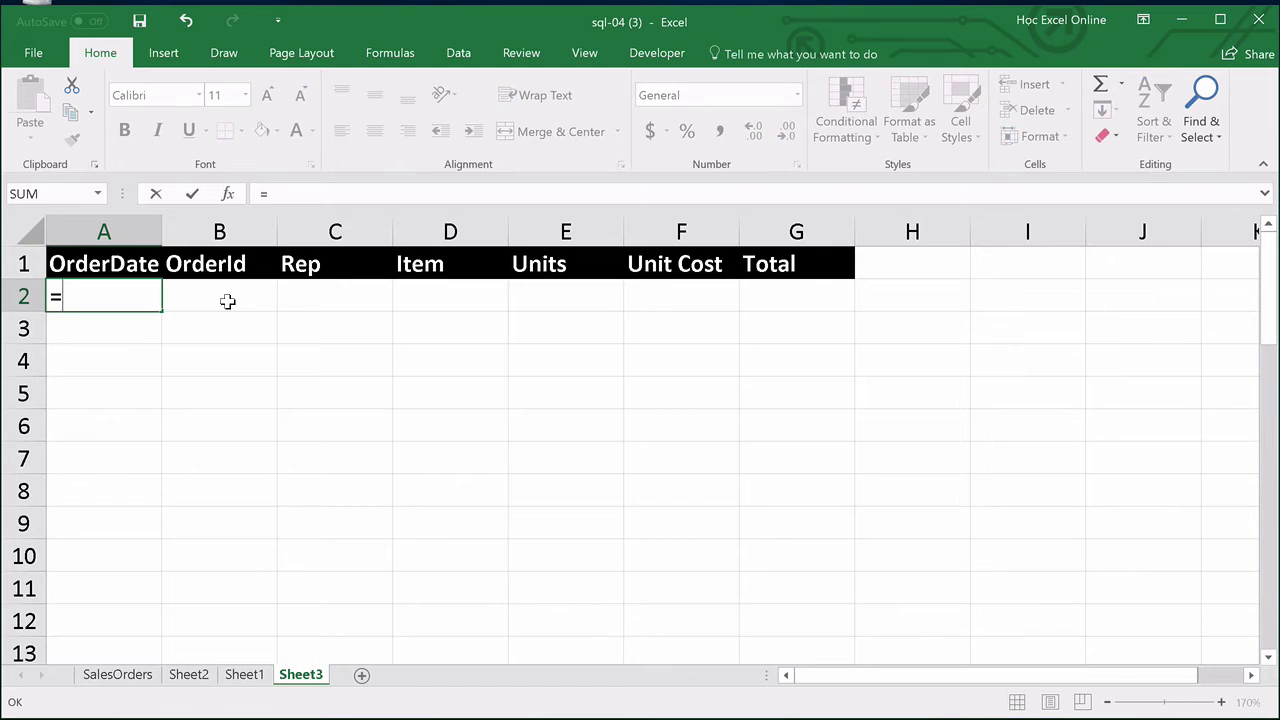
{"action": "type", "text": "heo"}
{"action": "key", "text": "Tab"}
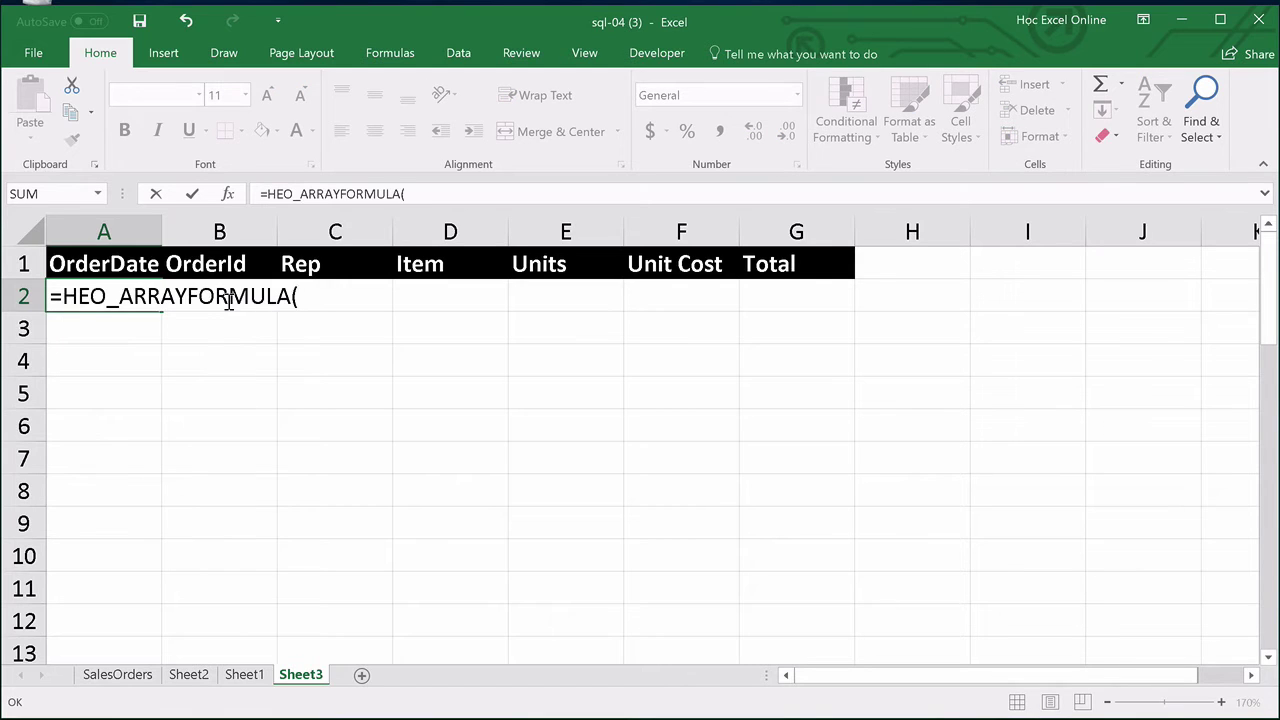
{"action": "type", "text": "heo"}
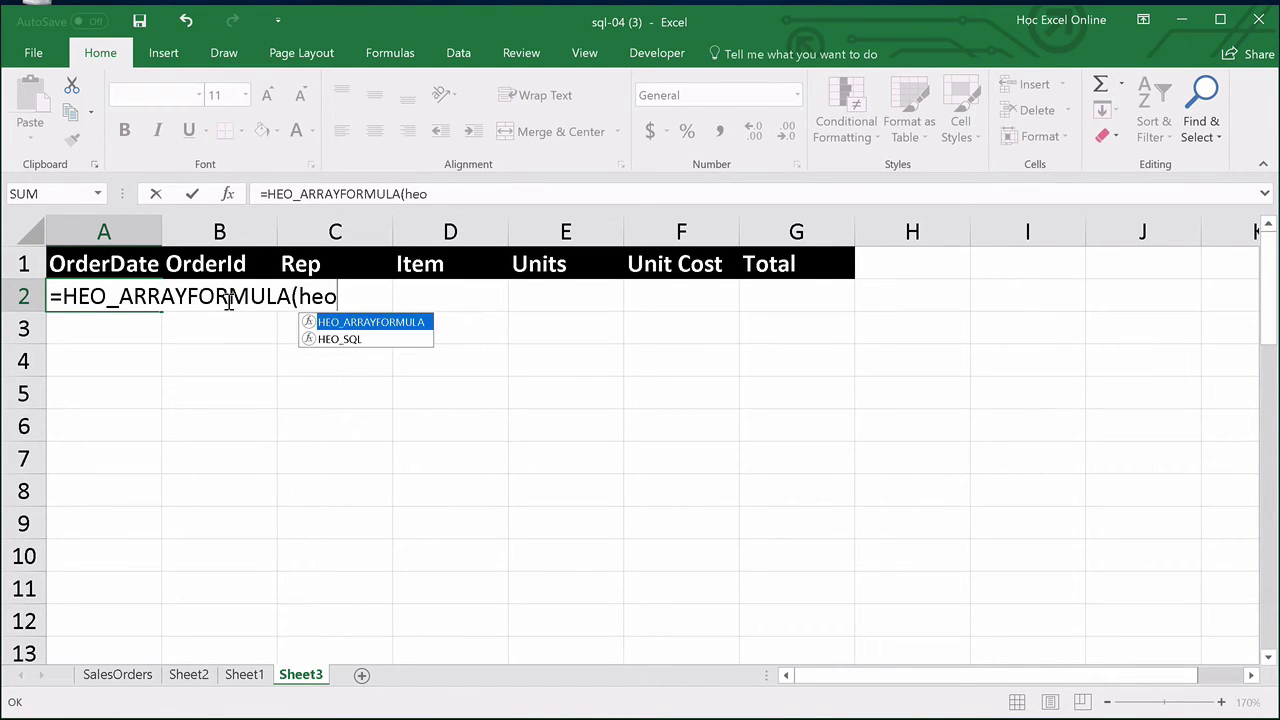
{"action": "key", "text": "Down"}
{"action": "key", "text": "Tab"}
{"action": "type", "text": "\""}
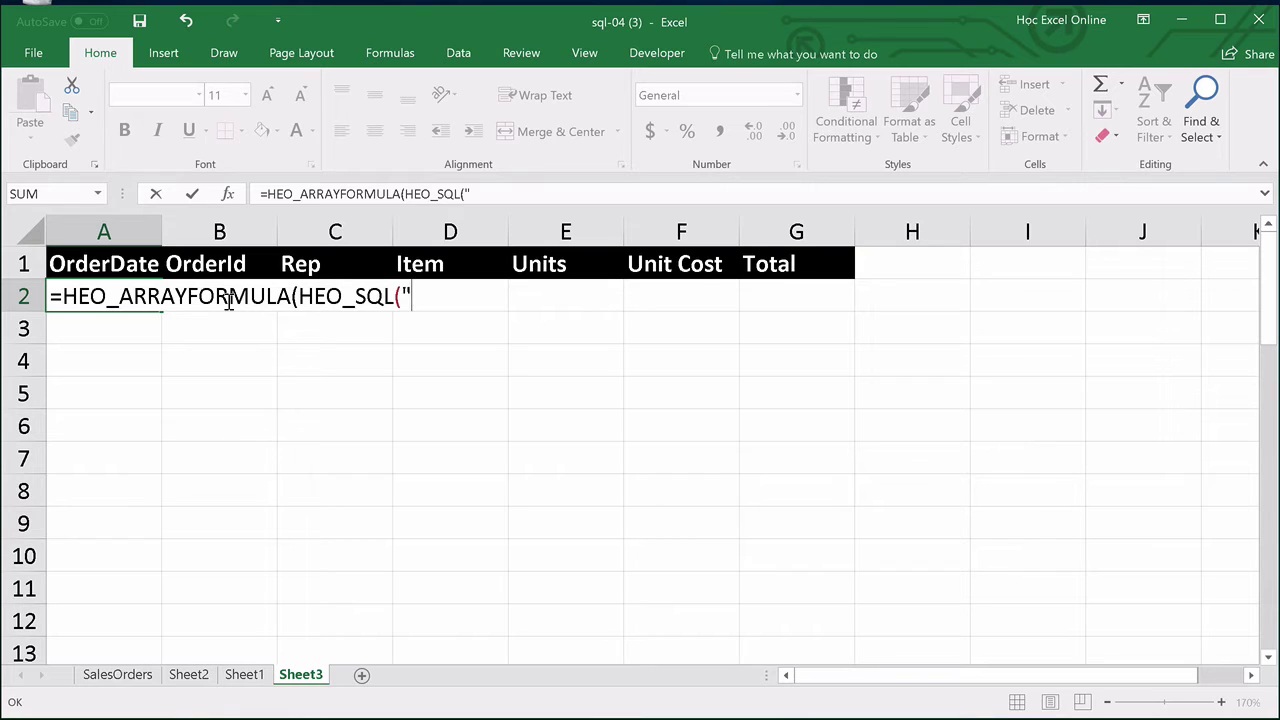
{"action": "type", "text": "se"}
{"action": "type", "text": "el"}
{"action": "key", "text": "BackSpace"}
{"action": "key", "text": "BackSpace"}
{"action": "type", "text": "lect "}
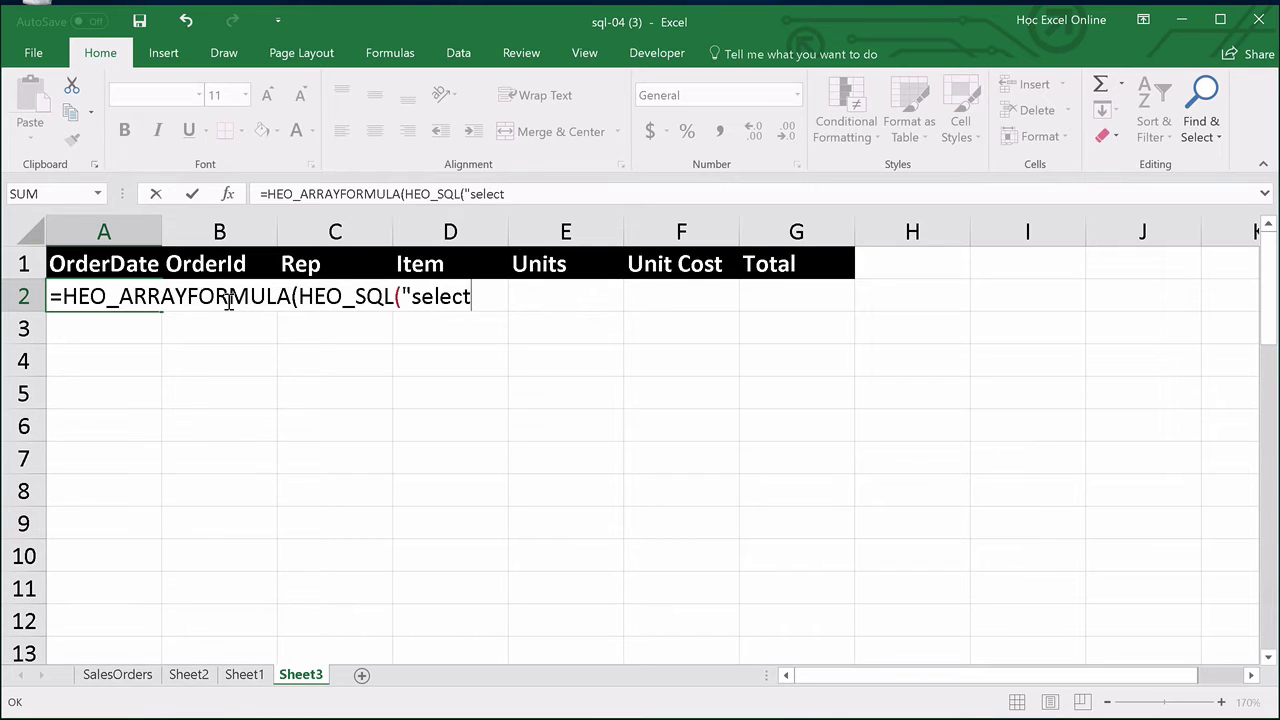
{"action": "type", "text": "* from sa"}
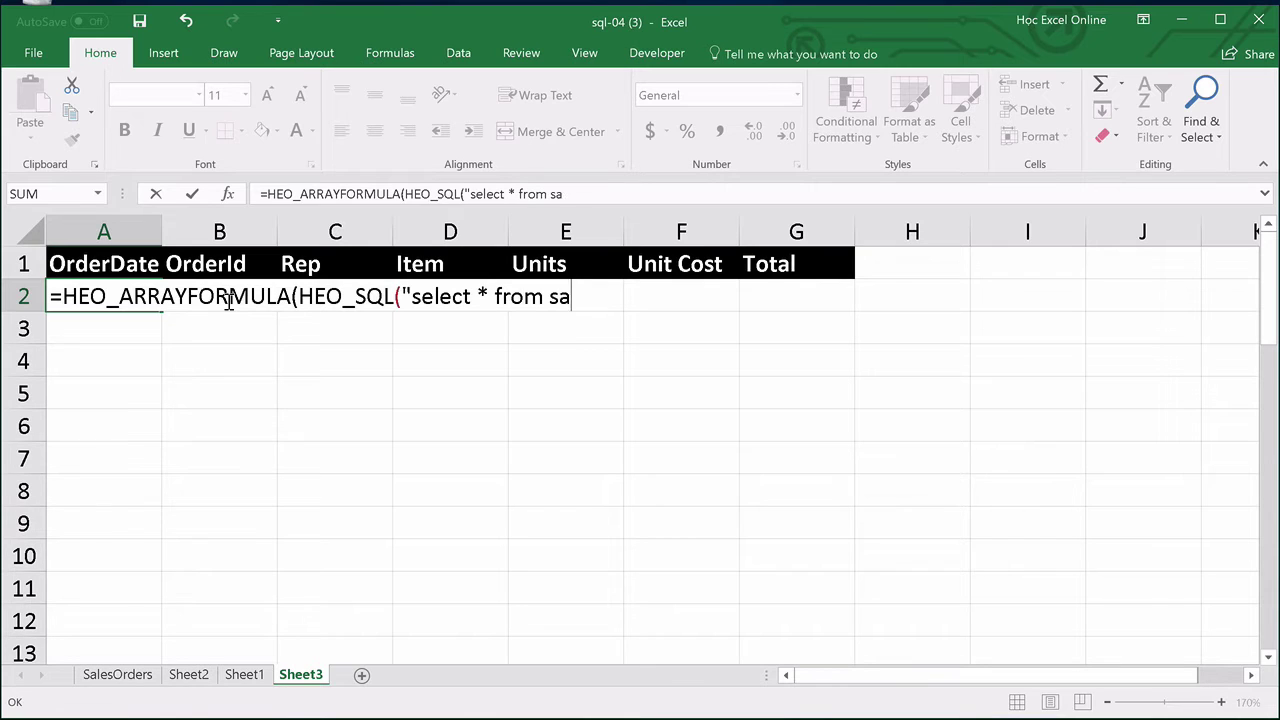
{"action": "type", "text": "or where U"}
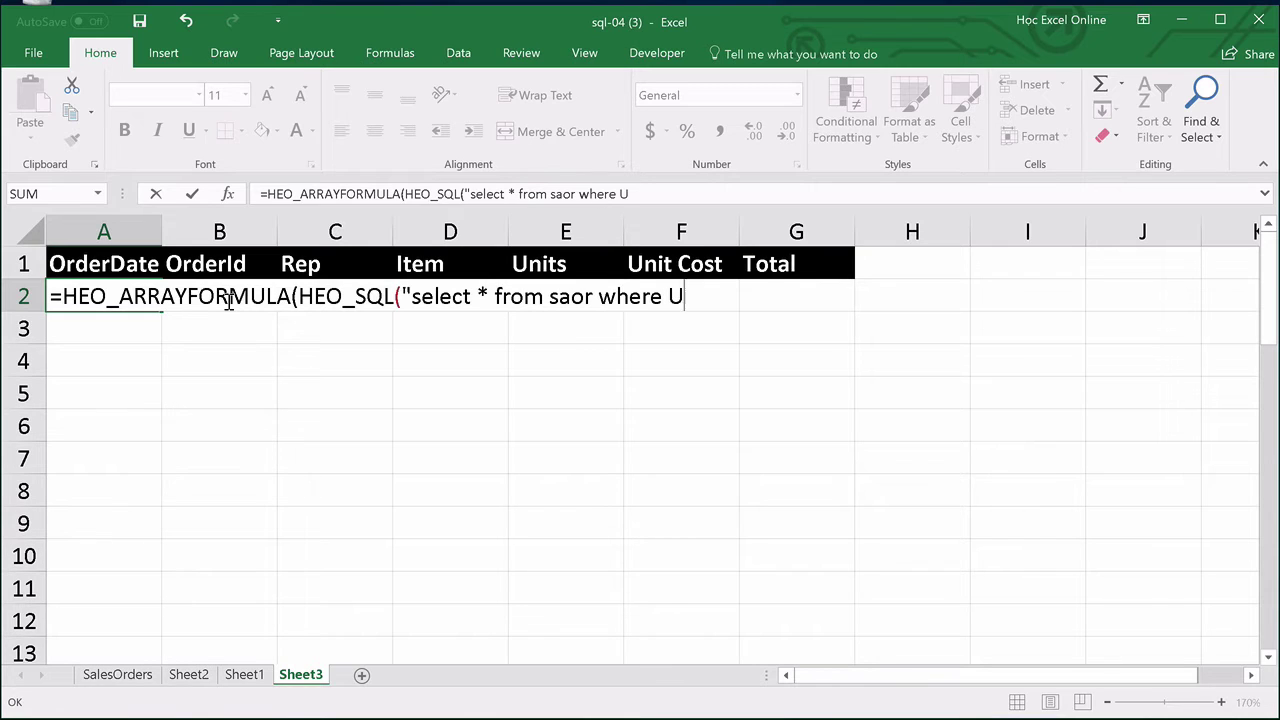
{"action": "type", "text": "nits > "}
{"action": "type", "text": "90\")"}
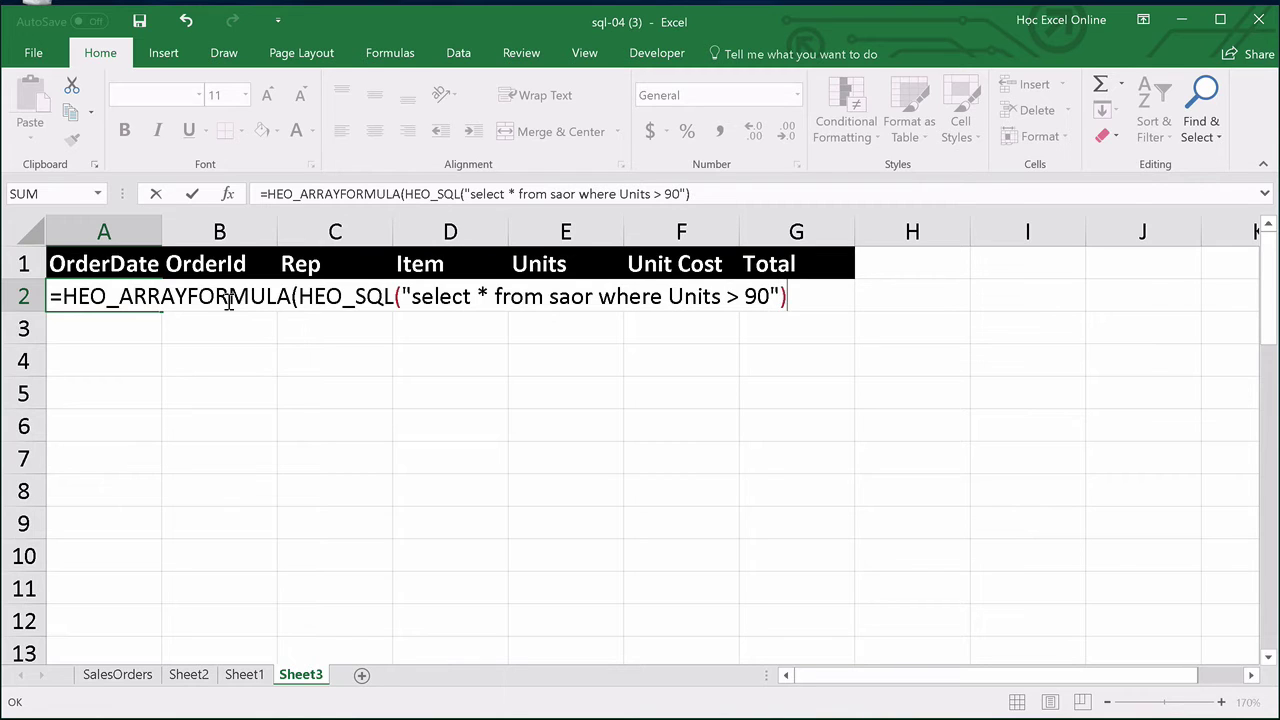
{"action": "key", "text": "Return"}
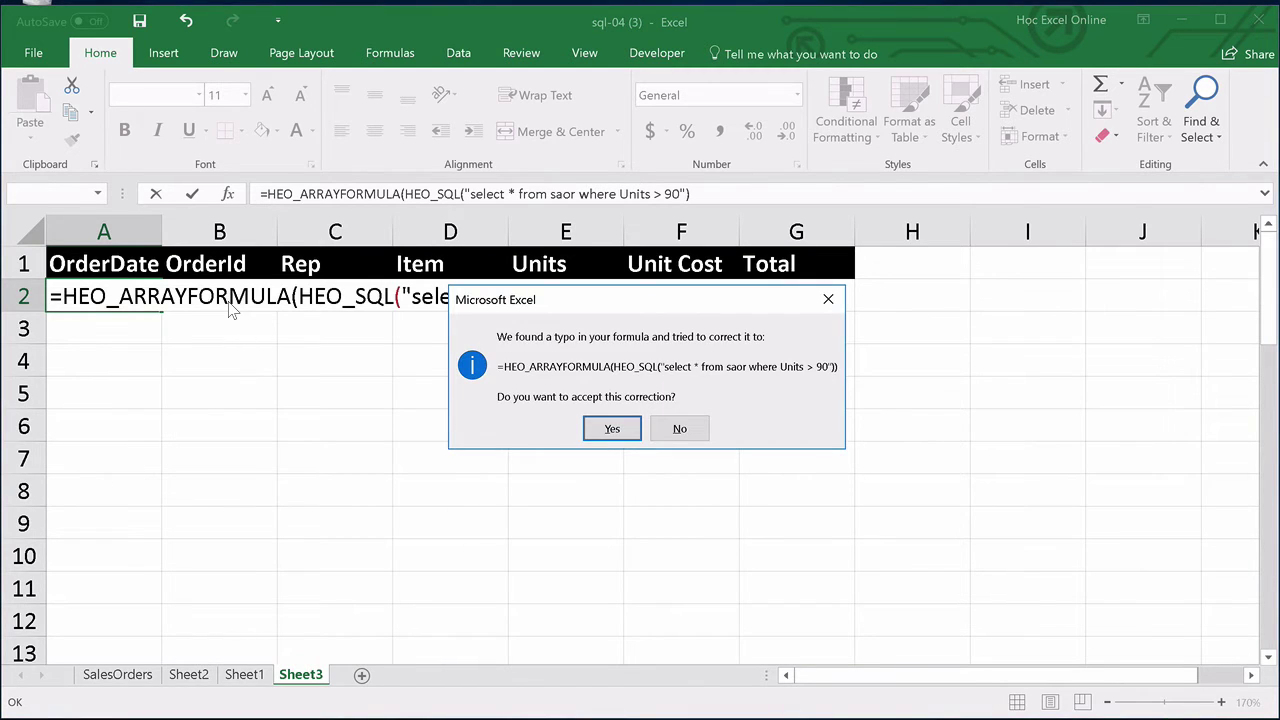
{"action": "key", "text": "Return"}
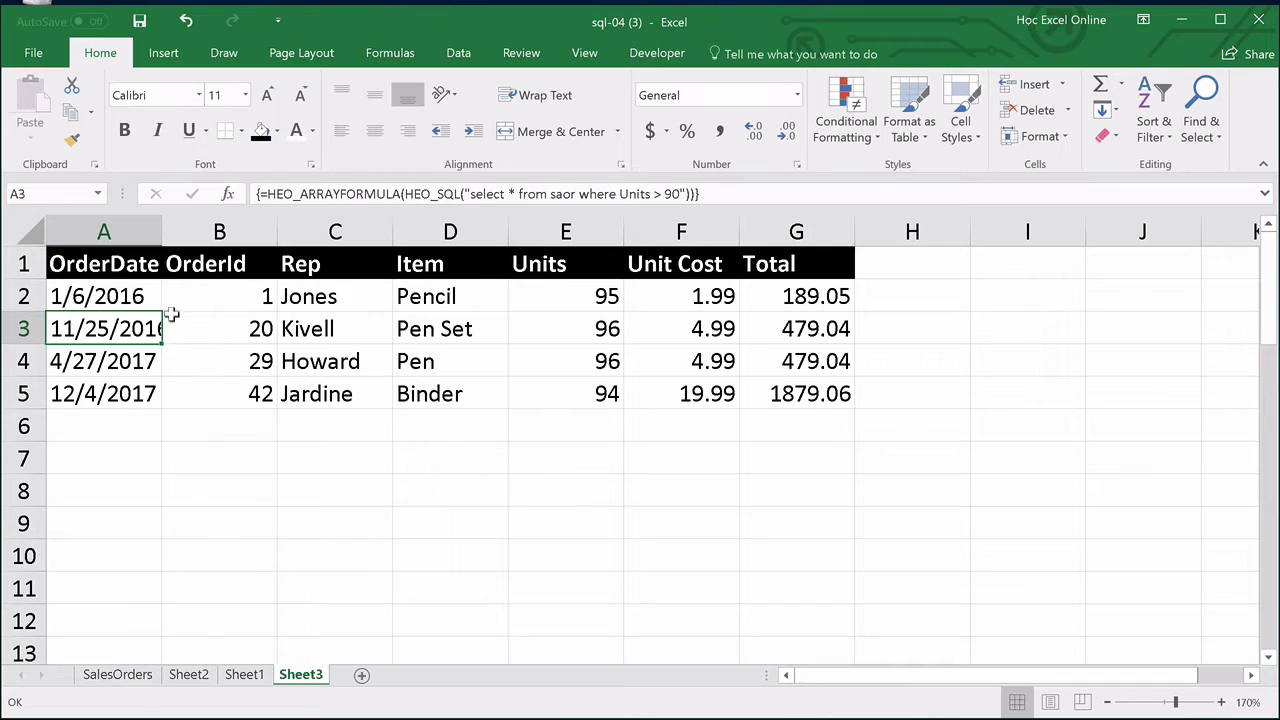
Select the four result rows A2:G5 on Sheet3 and delete them
{"action": "mouse_move", "coordinate": [117, 300]}
{"action": "left_mouse_down"}
{"action": "mouse_move", "coordinate": [610, 305]}
{"action": "mouse_move", "coordinate": [820, 412]}
{"action": "left_mouse_up"}
{"action": "left_click", "coordinate": [460, 488]}
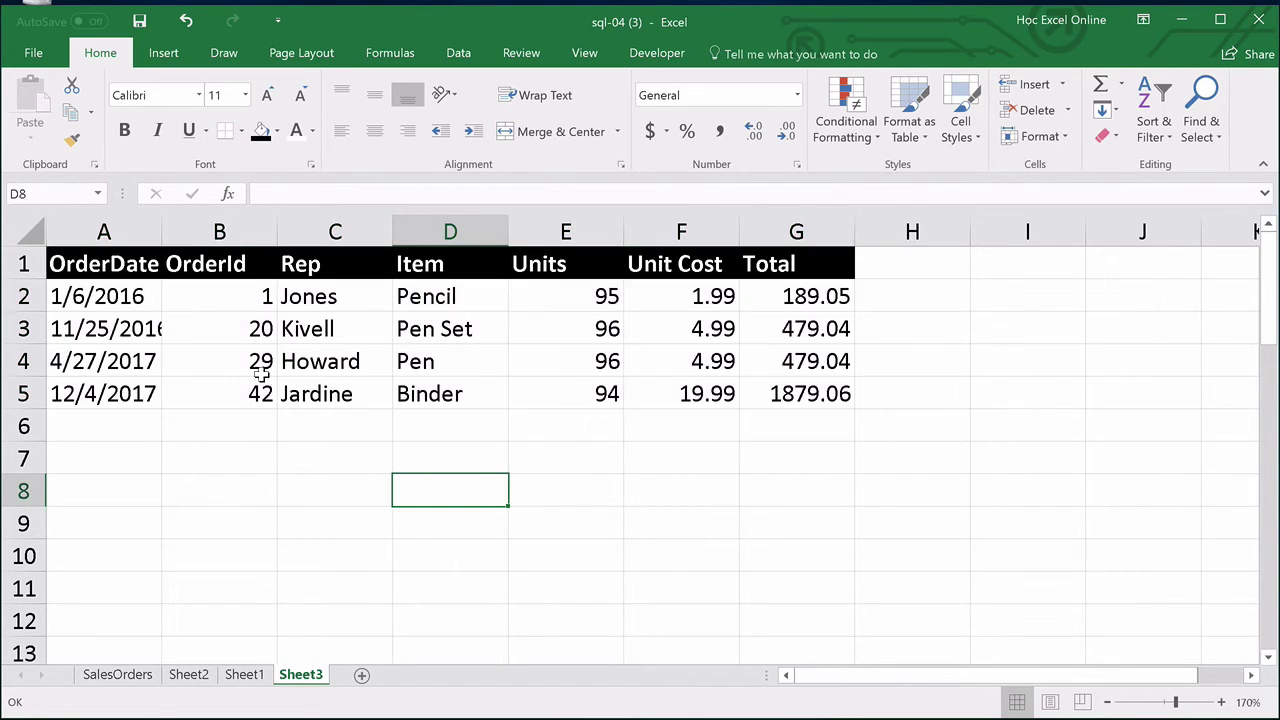
{"action": "left_click_drag", "start_coordinate": [131, 300], "coordinate": [797, 395]}
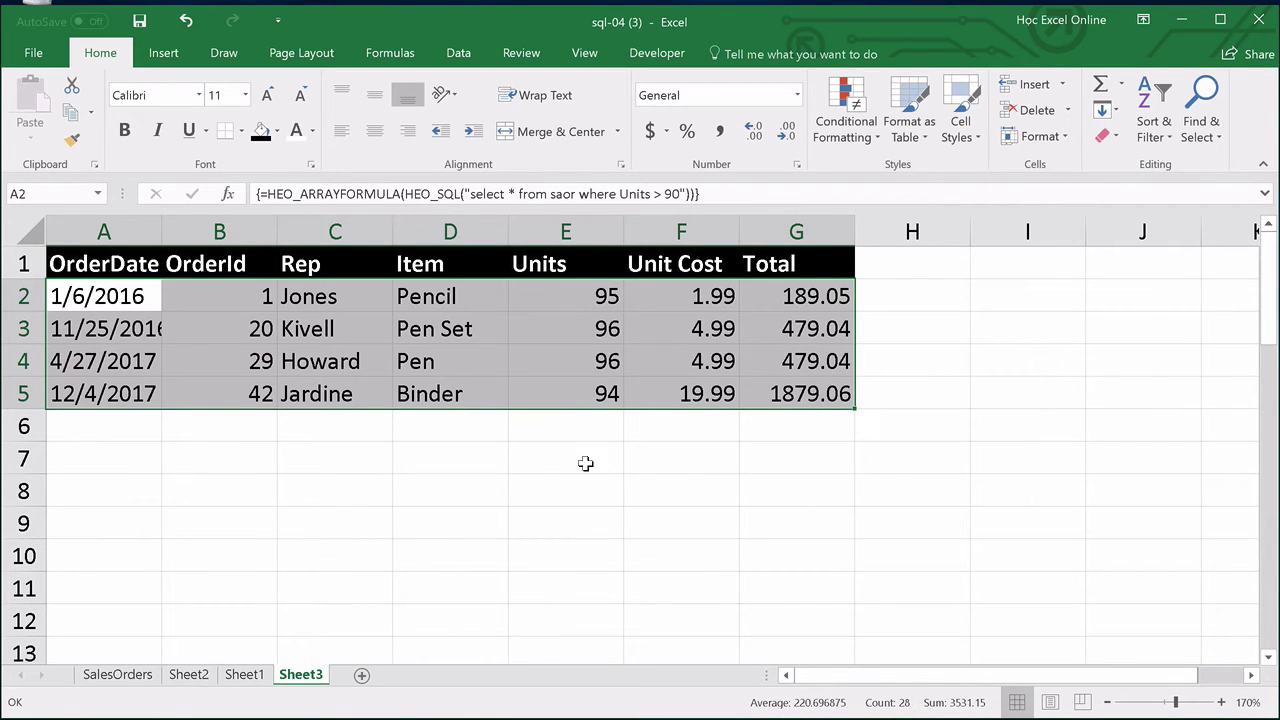
{"action": "left_click", "coordinate": [523, 480]}
{"action": "left_click", "coordinate": [100, 296]}
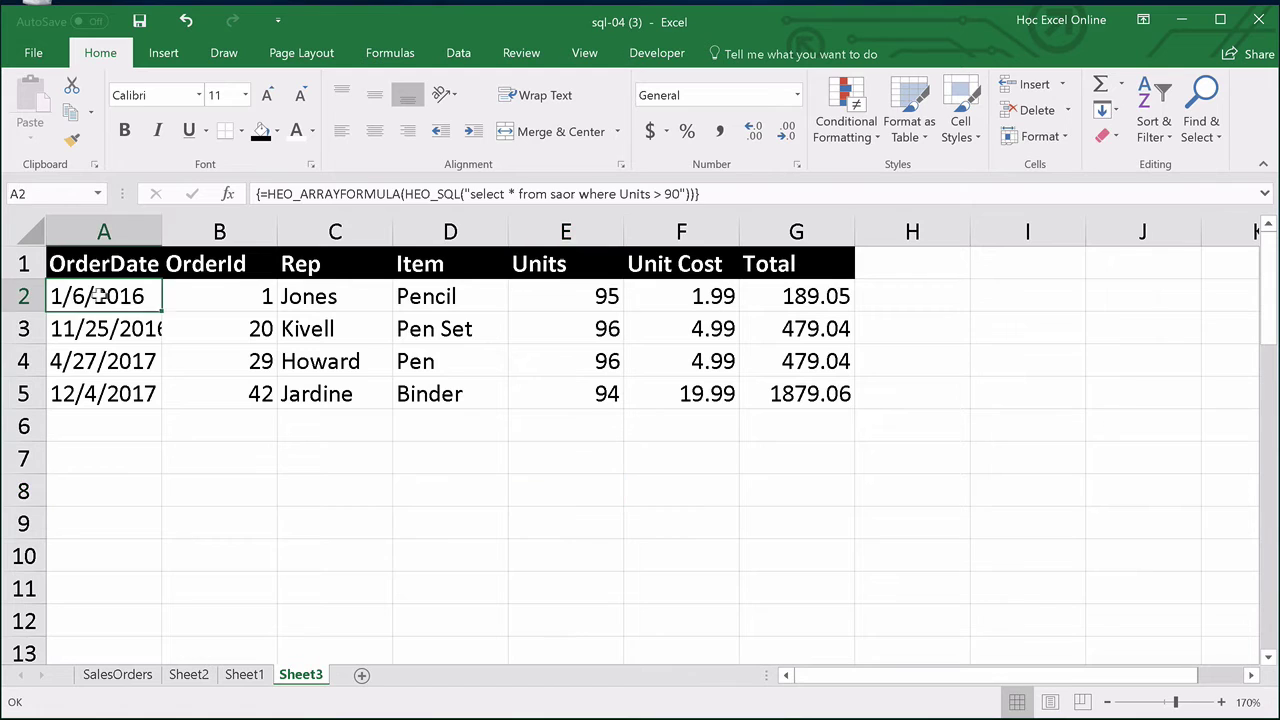
{"action": "left_click_drag", "start_coordinate": [100, 296], "coordinate": [800, 394]}
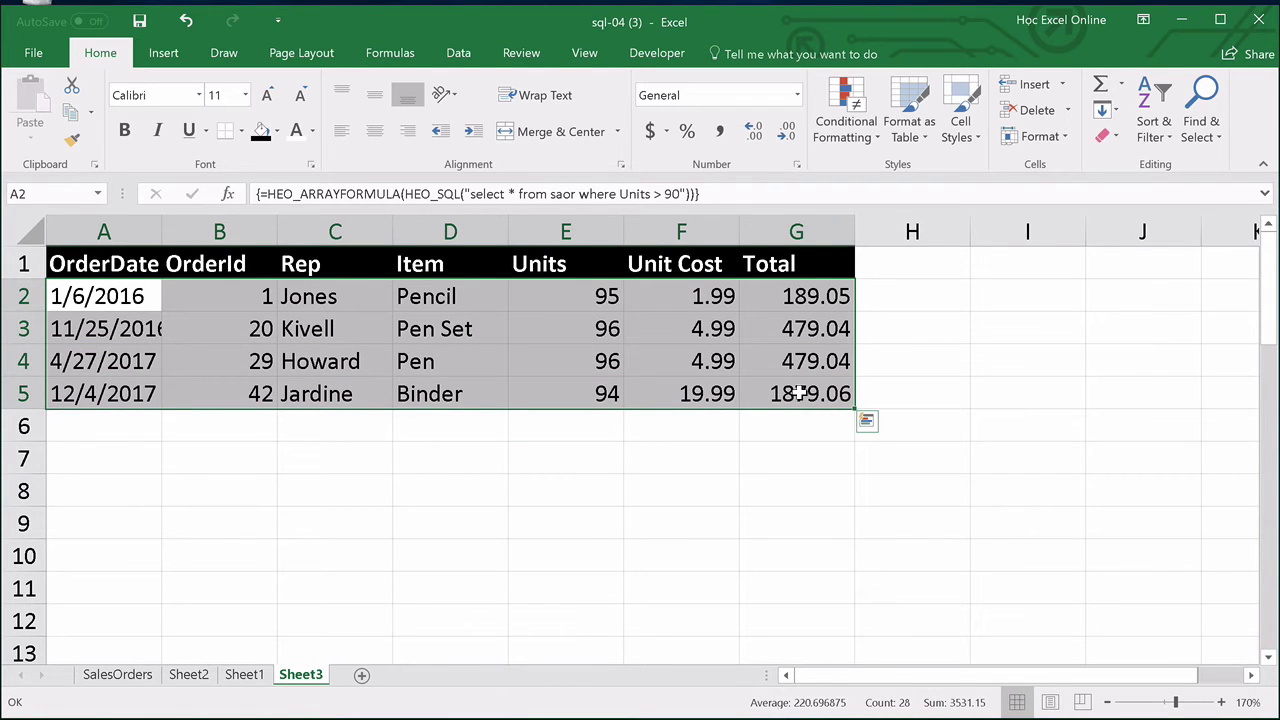
{"action": "key", "text": "Delete"}
{"action": "left_click", "coordinate": [609, 498]}
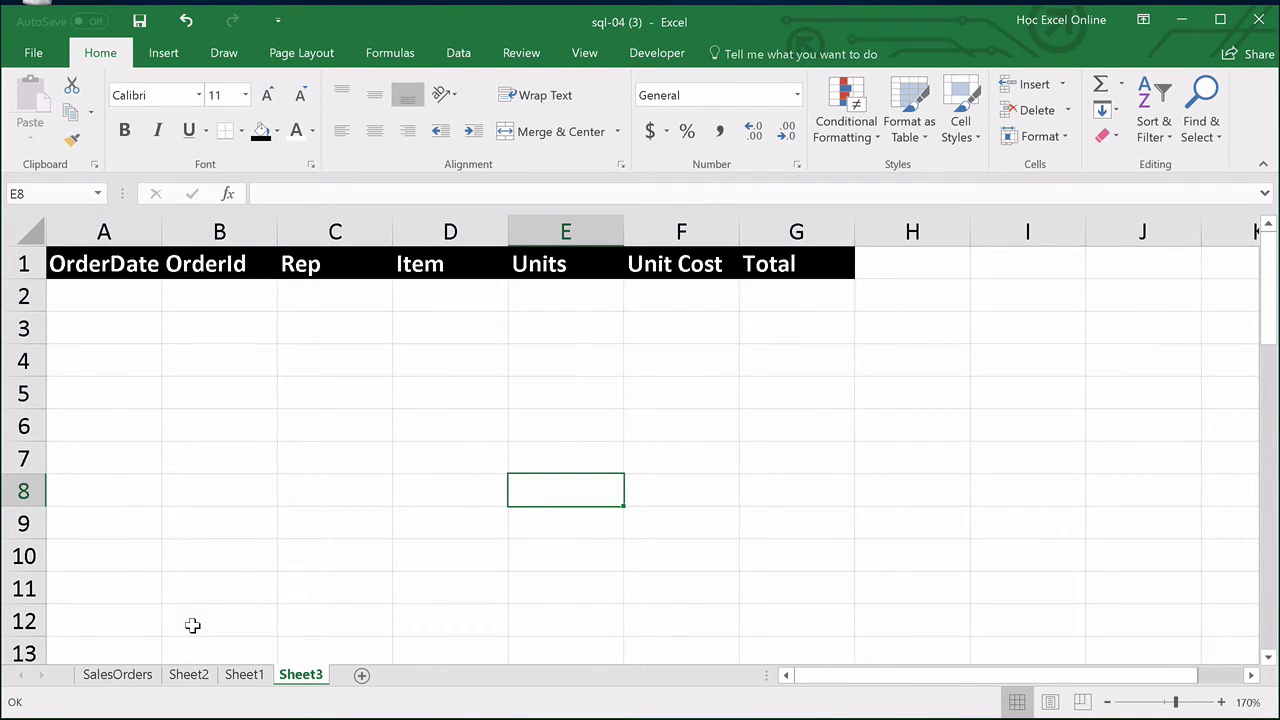
Go to SalesOrders and review the cust table's OrderId column and the Rep column
{"action": "left_click", "coordinate": [117, 675]}
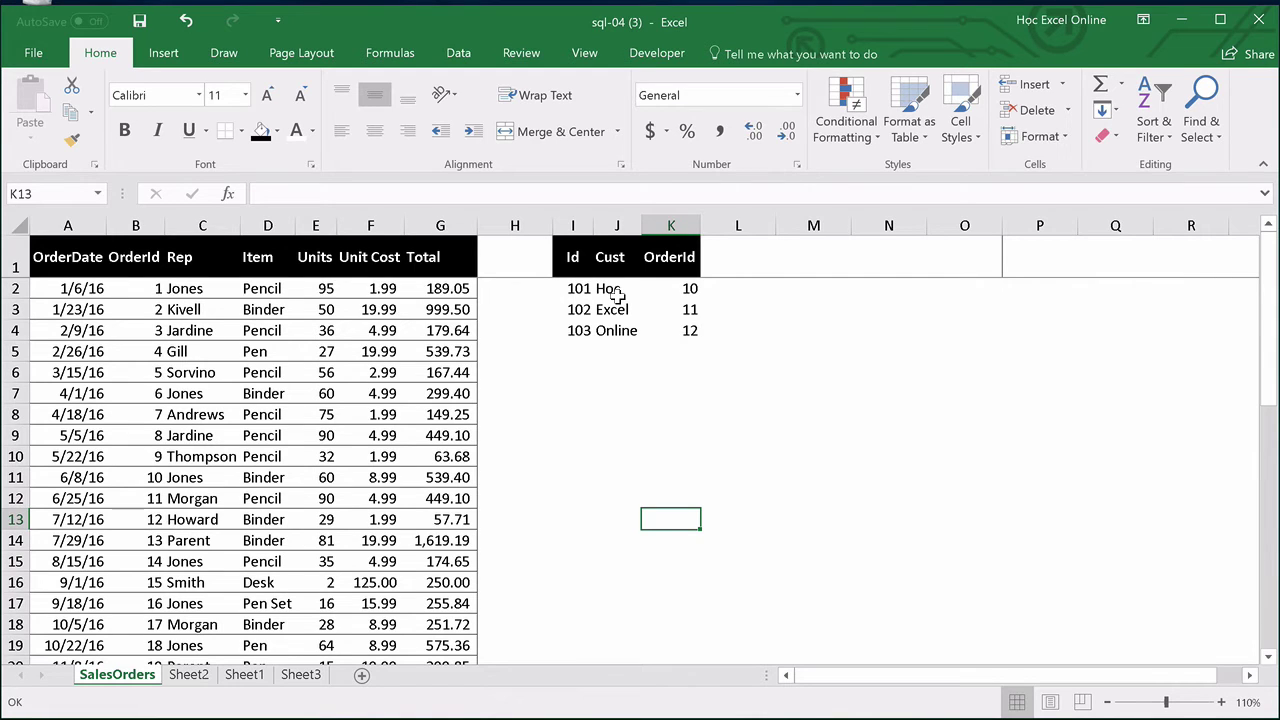
{"action": "left_click", "coordinate": [669, 257]}
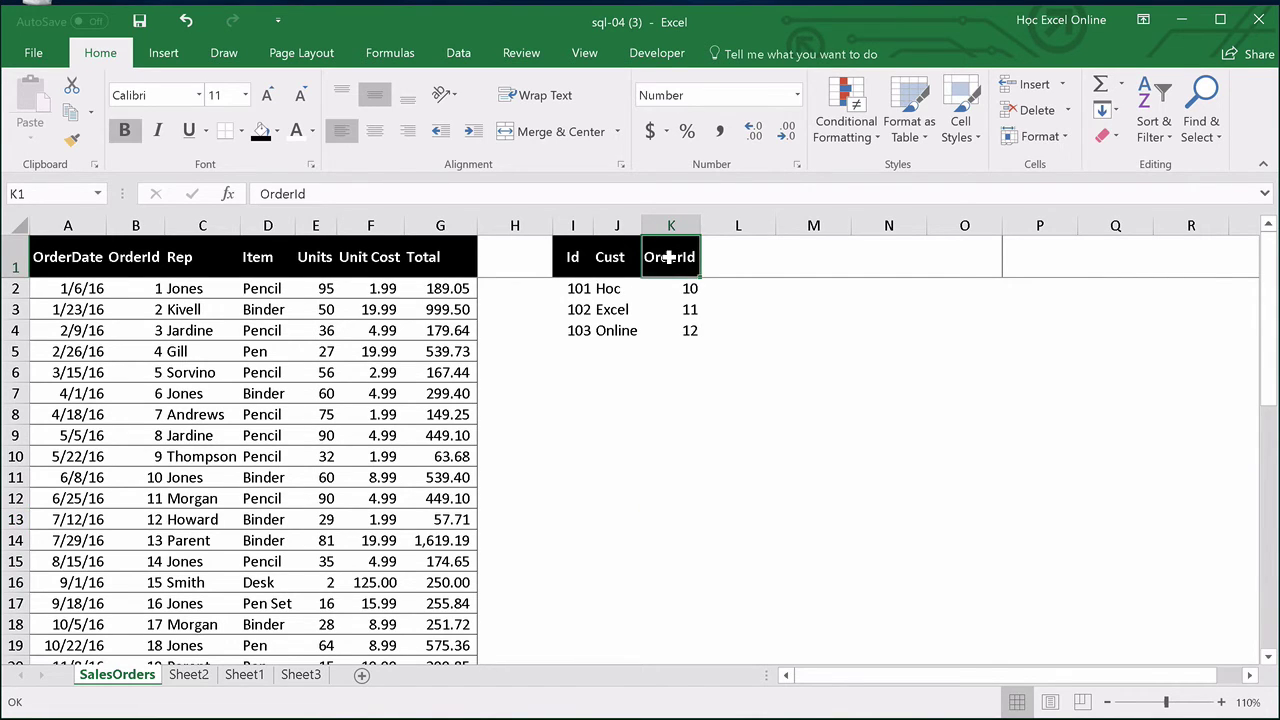
{"action": "left_click", "coordinate": [190, 330]}
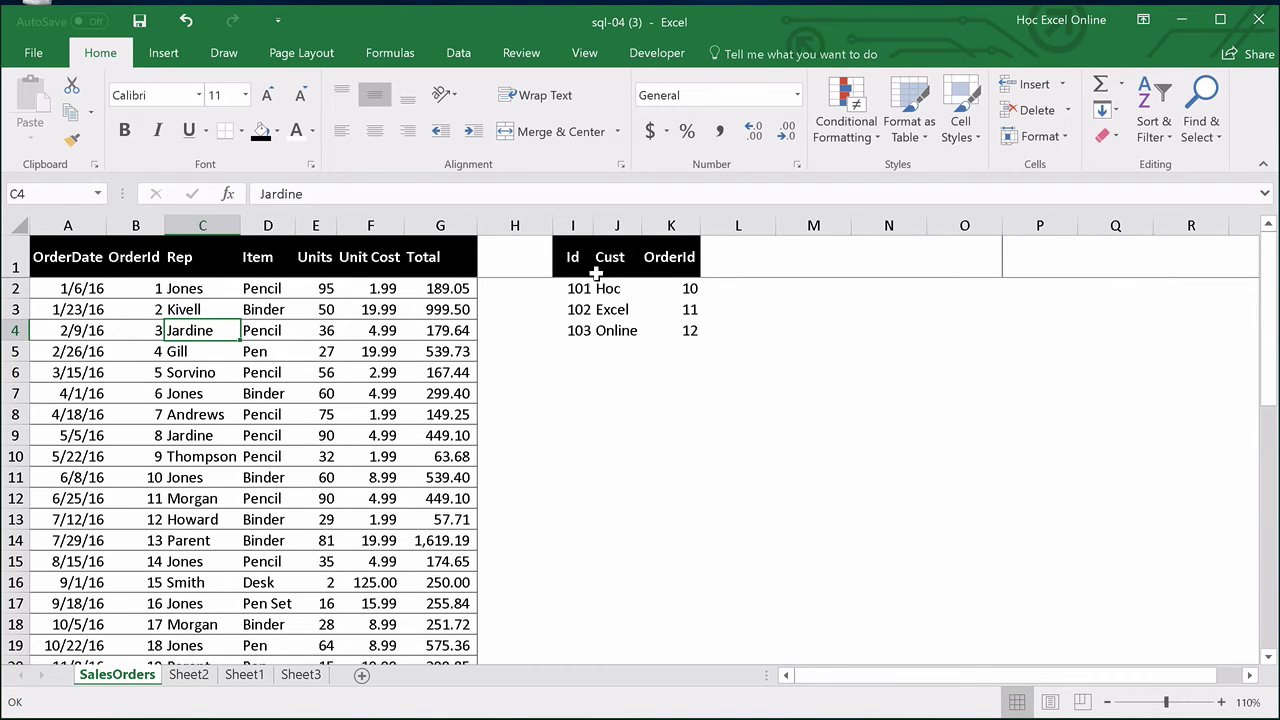
{"action": "left_click", "coordinate": [673, 257]}
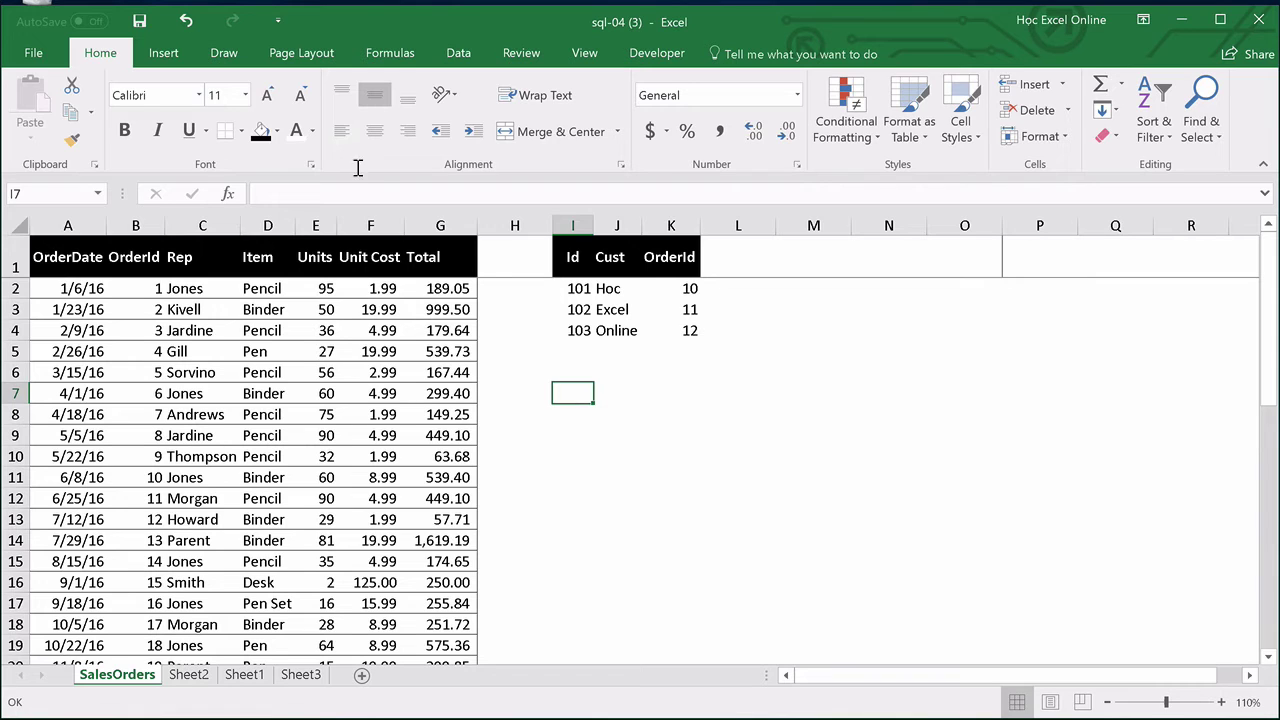
Enlarge the font in I7, then type =HEO_ARRAYFORMULA(HEO_SQL( and, on a new line, "select s.OrderId, s.Rep, s.Item, s.Units, s."
{"action": "left_click", "coordinate": [271, 97]}
{"action": "left_click", "coordinate": [271, 97]}
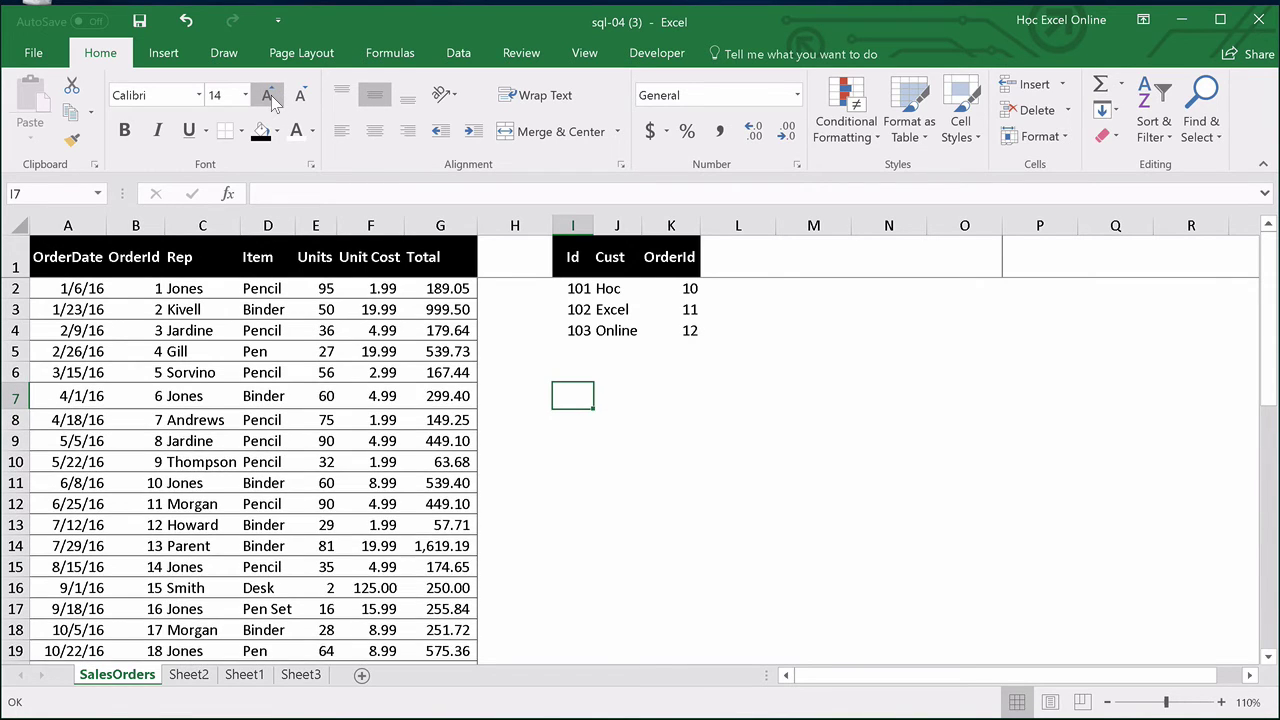
{"action": "left_click", "coordinate": [271, 97]}
{"action": "left_click", "coordinate": [271, 97]}
{"action": "left_click", "coordinate": [271, 97]}
{"action": "left_click", "coordinate": [271, 97]}
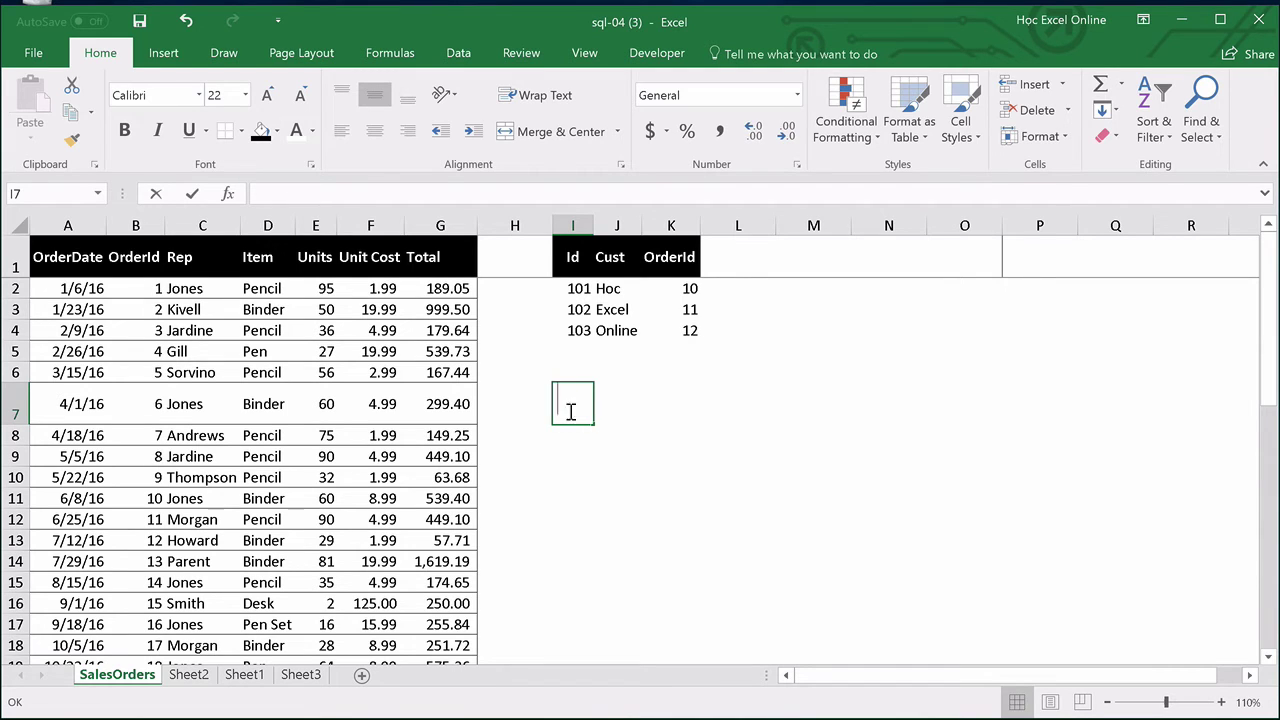
{"action": "type", "text": "=for"}
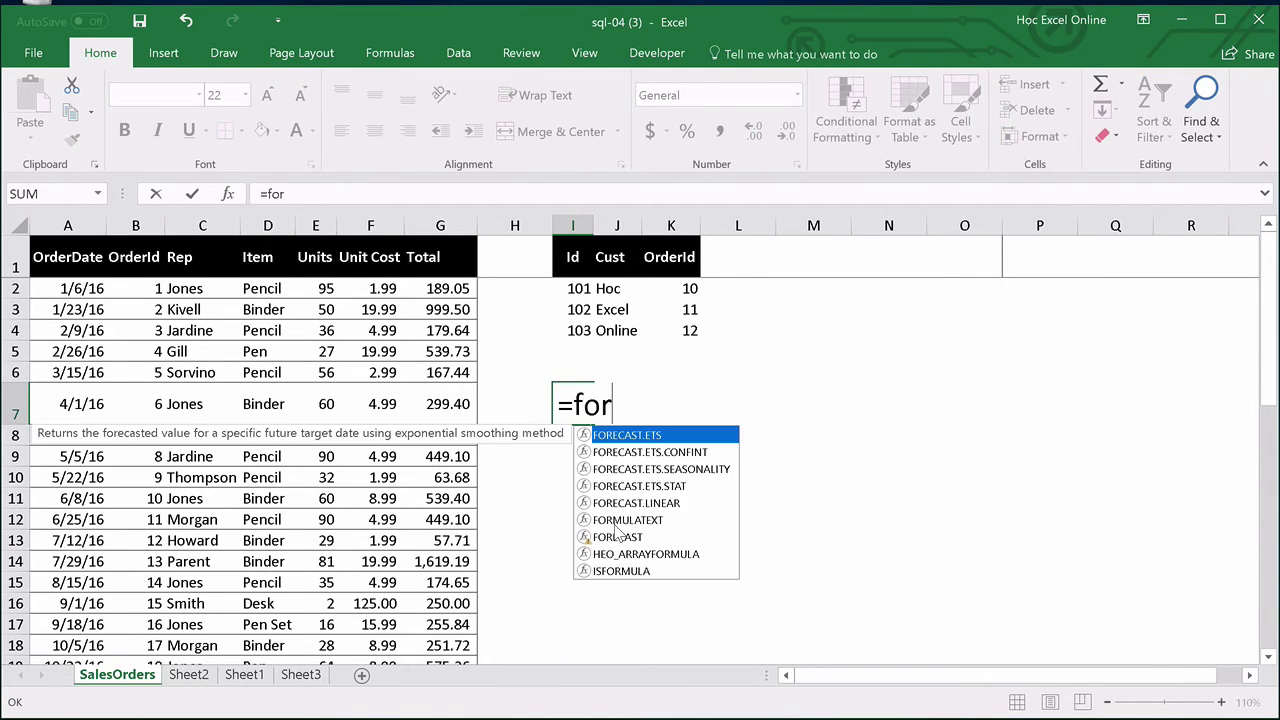
{"action": "key", "text": "BackSpace"}
{"action": "key", "text": "BackSpace"}
{"action": "key", "text": "BackSpace"}
{"action": "type", "text": "heo_"}
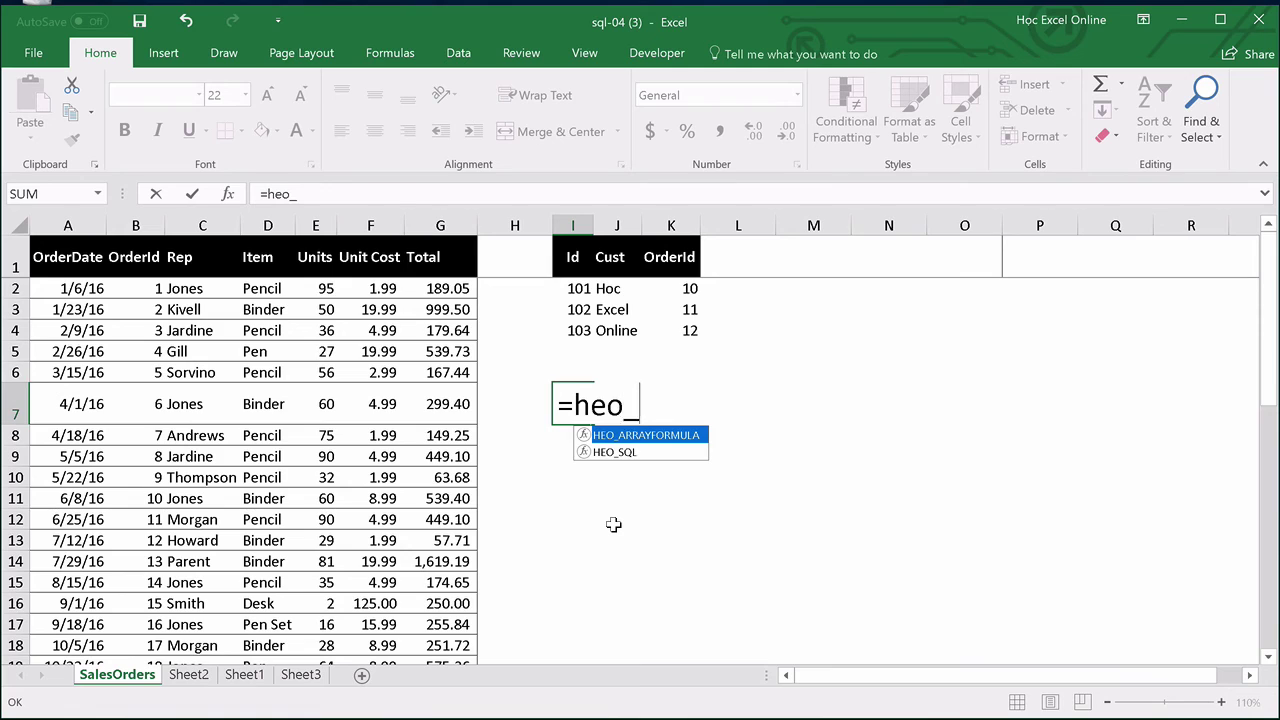
{"action": "key", "text": "Tab"}
{"action": "type", "text": "heo"}
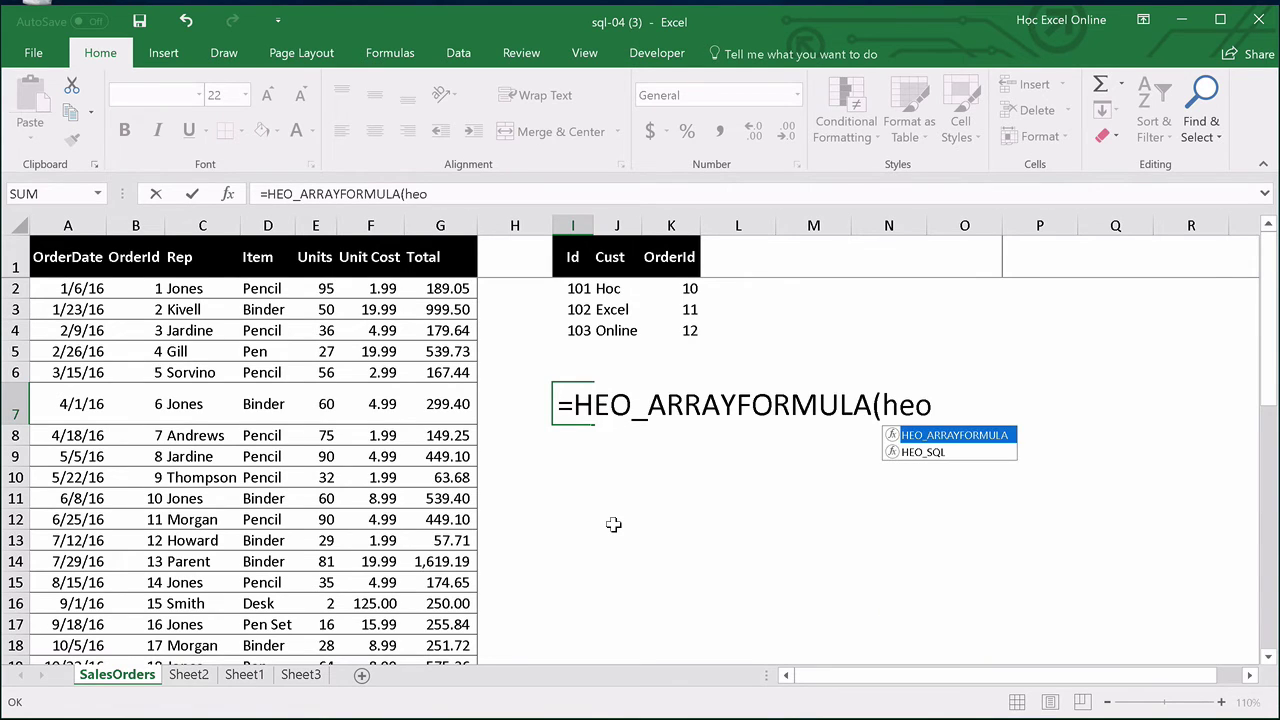
{"action": "key", "text": "Down"}
{"action": "key", "text": "Tab"}
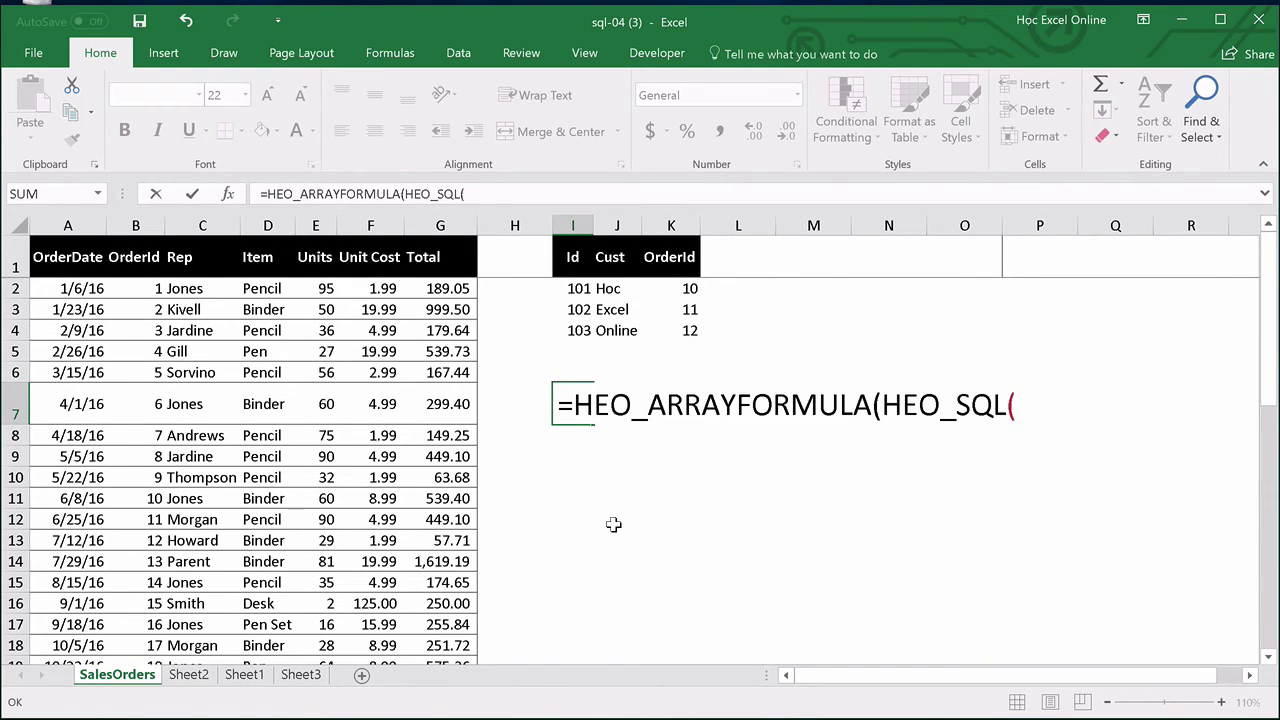
{"action": "key", "text": "alt+Return"}
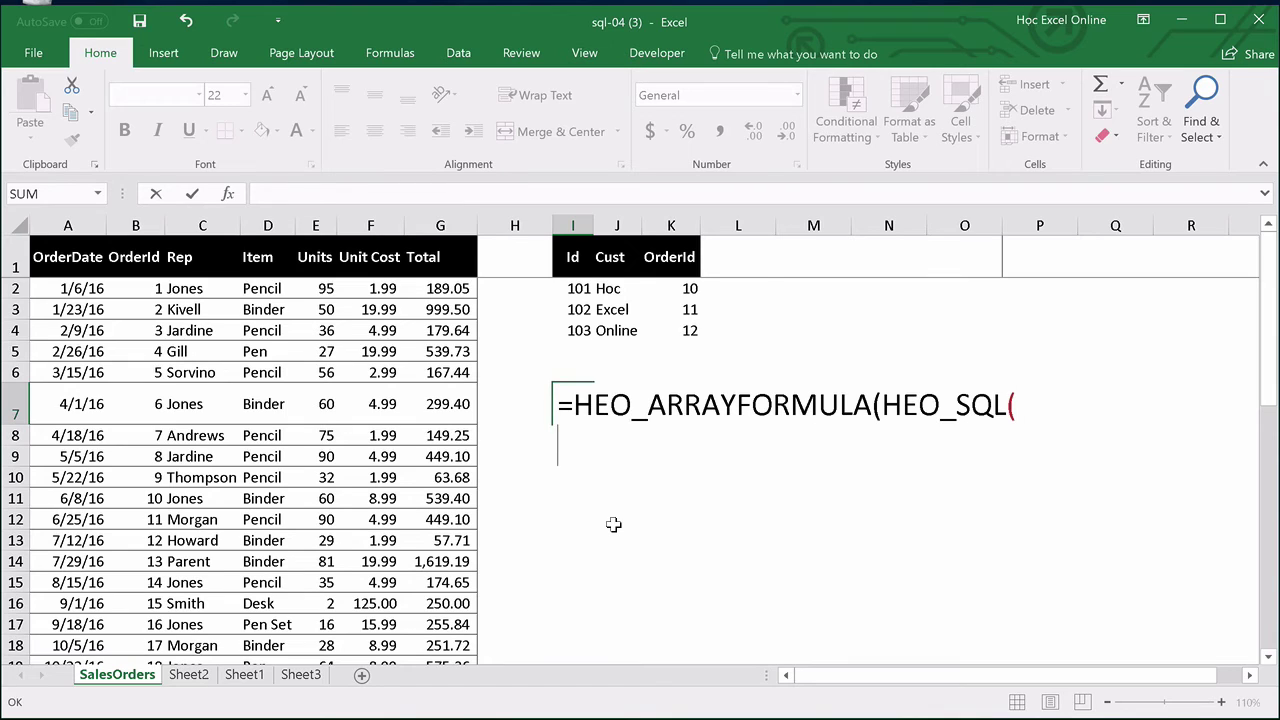
{"action": "type", "text": "\"select "}
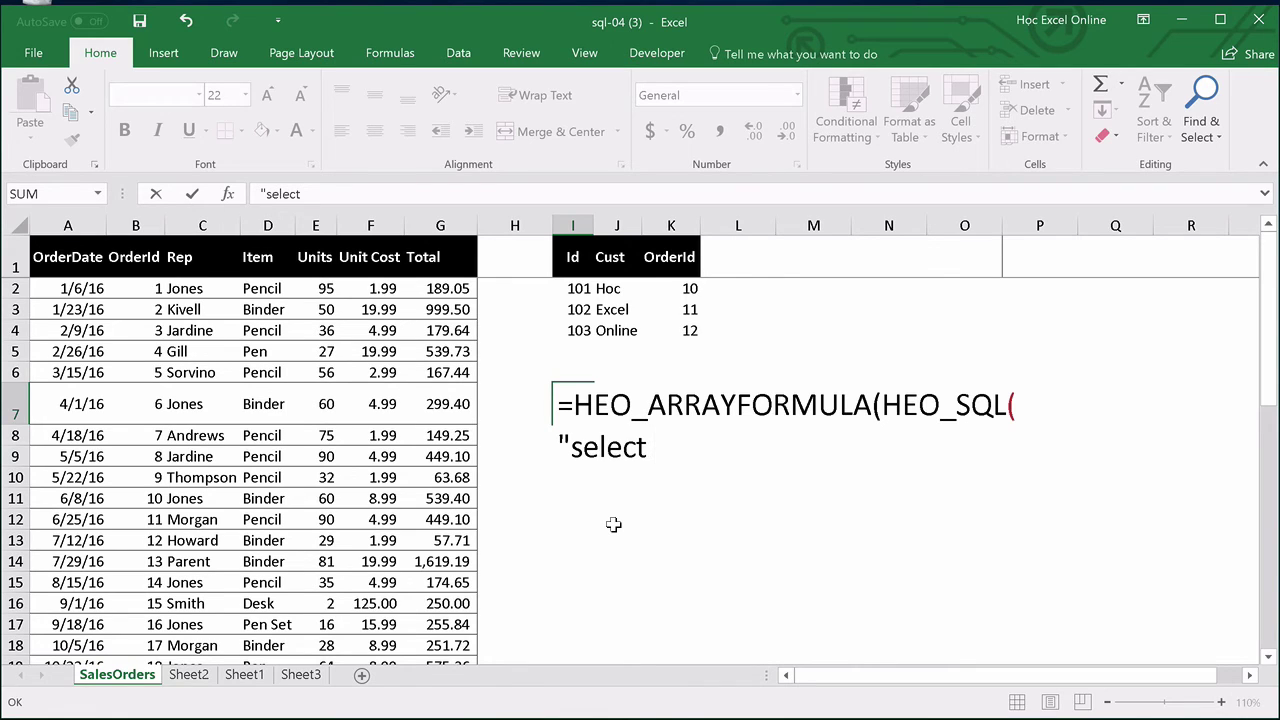
{"action": "type", "text": "s."}
{"action": "type", "text": "Order"}
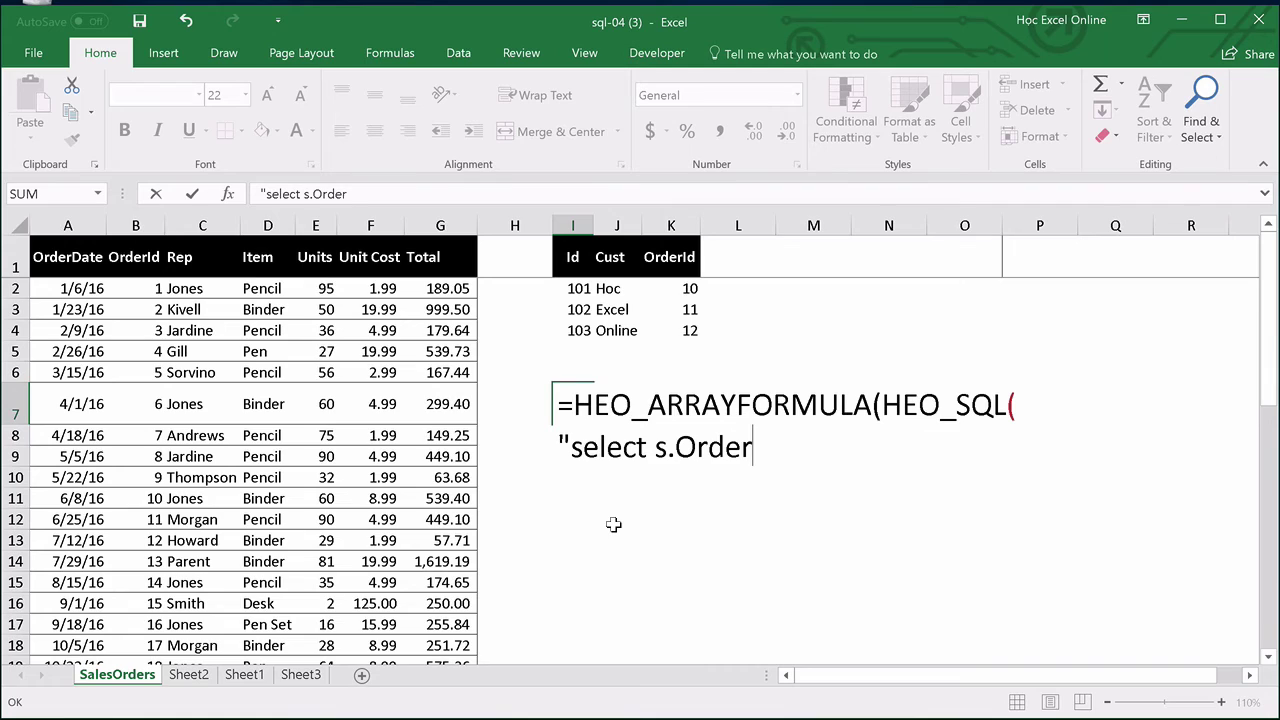
{"action": "type", "text": "Id, s."}
{"action": "type", "text": "Rep, s."}
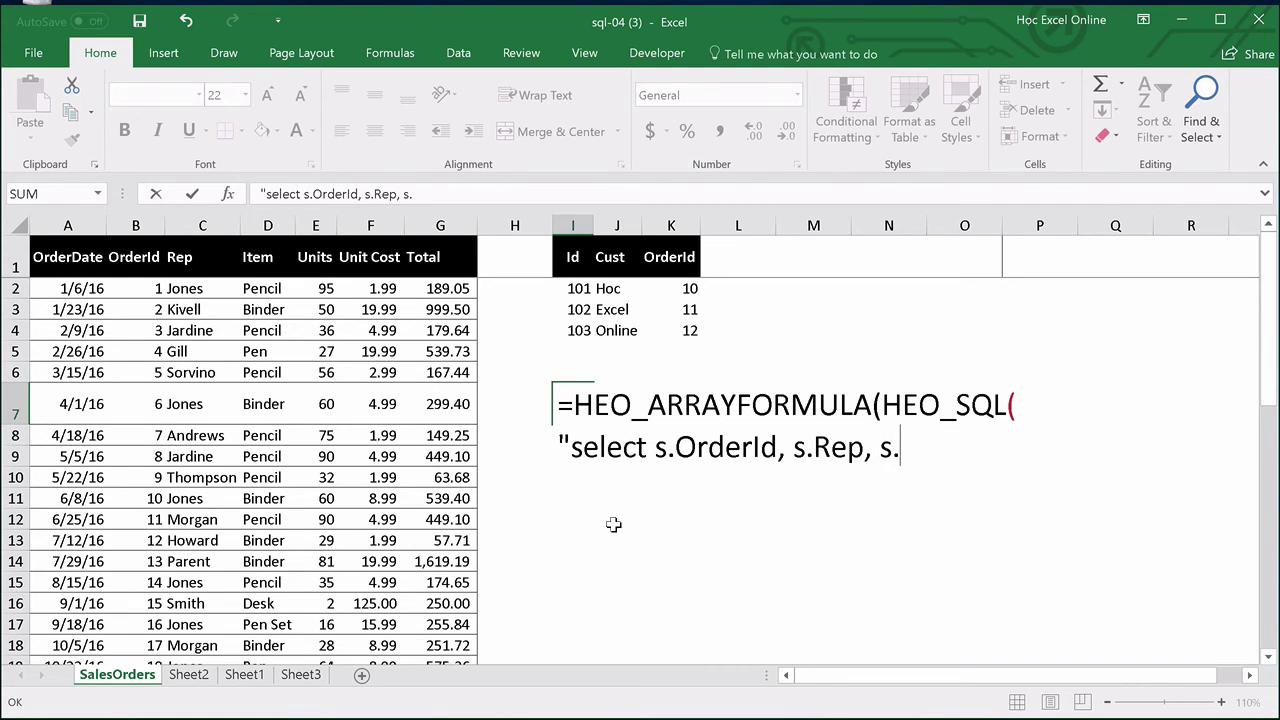
{"action": "type", "text": "Item, s"}
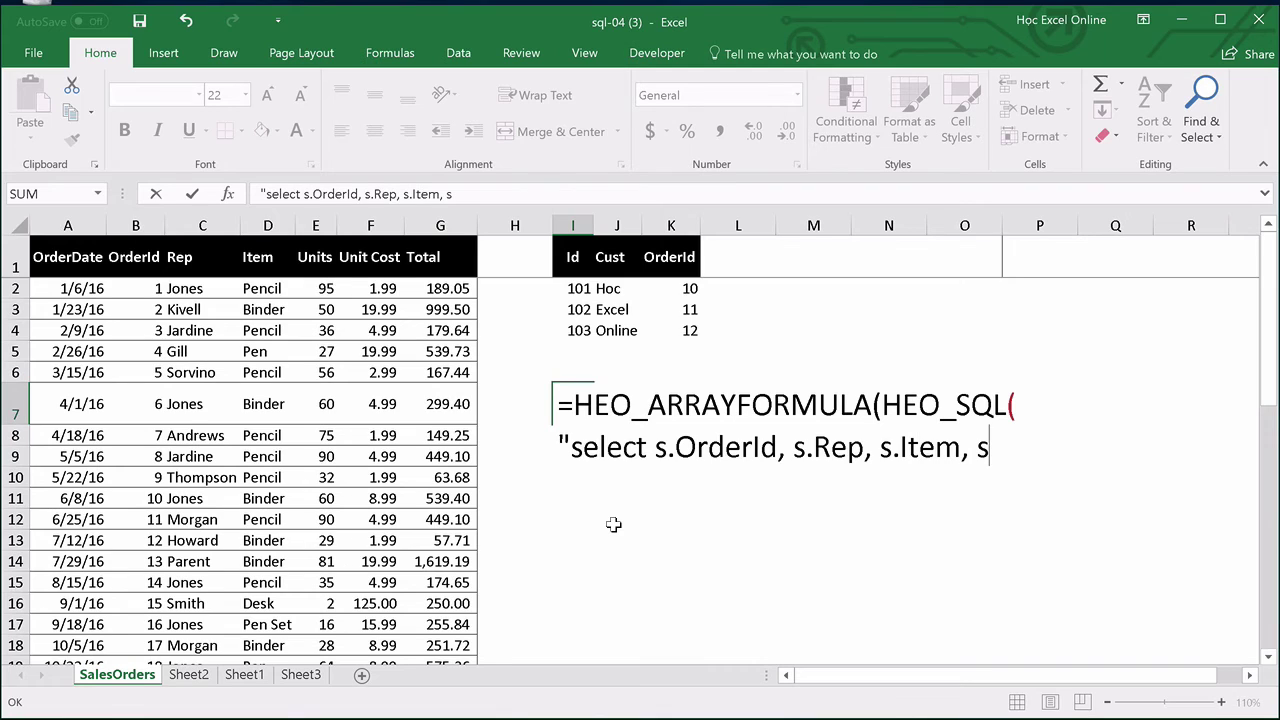
{"action": "type", "text": ".Units"}
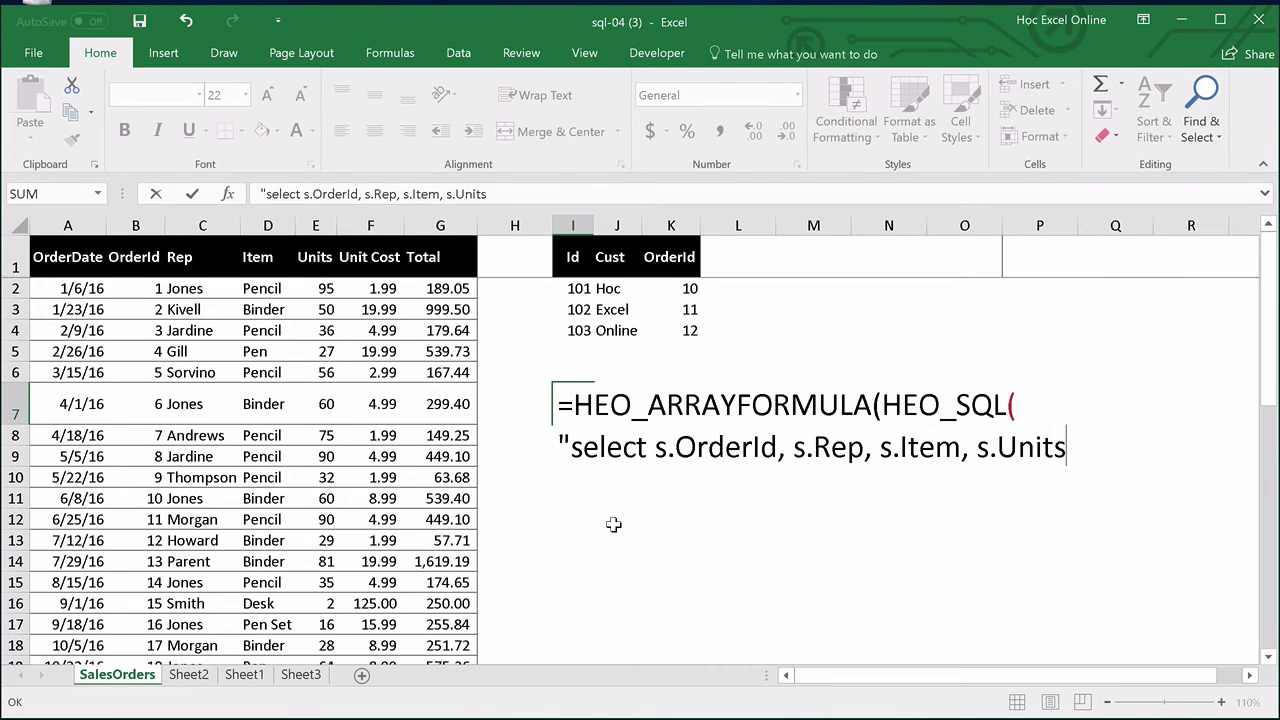
{"action": "type", "text": ", s."}
Add c.Id, c.Cust and "from saor s inner join cust c on s.OrderId = c.OrderId", then commit the array formula
{"action": "key", "text": "BackSpace"}
{"action": "key", "text": "BackSpace"}
{"action": "type", "text": "c.Id"}
{"action": "type", "text": ", c."}
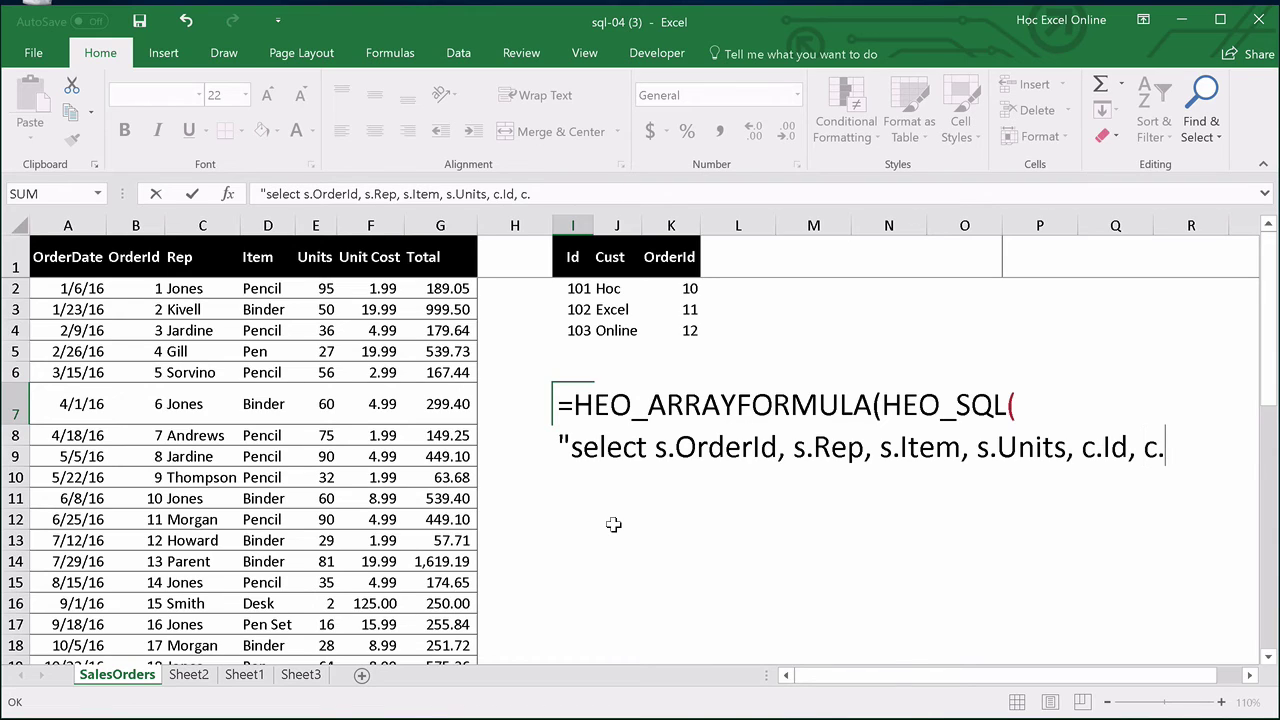
{"action": "type", "text": "Cust"}
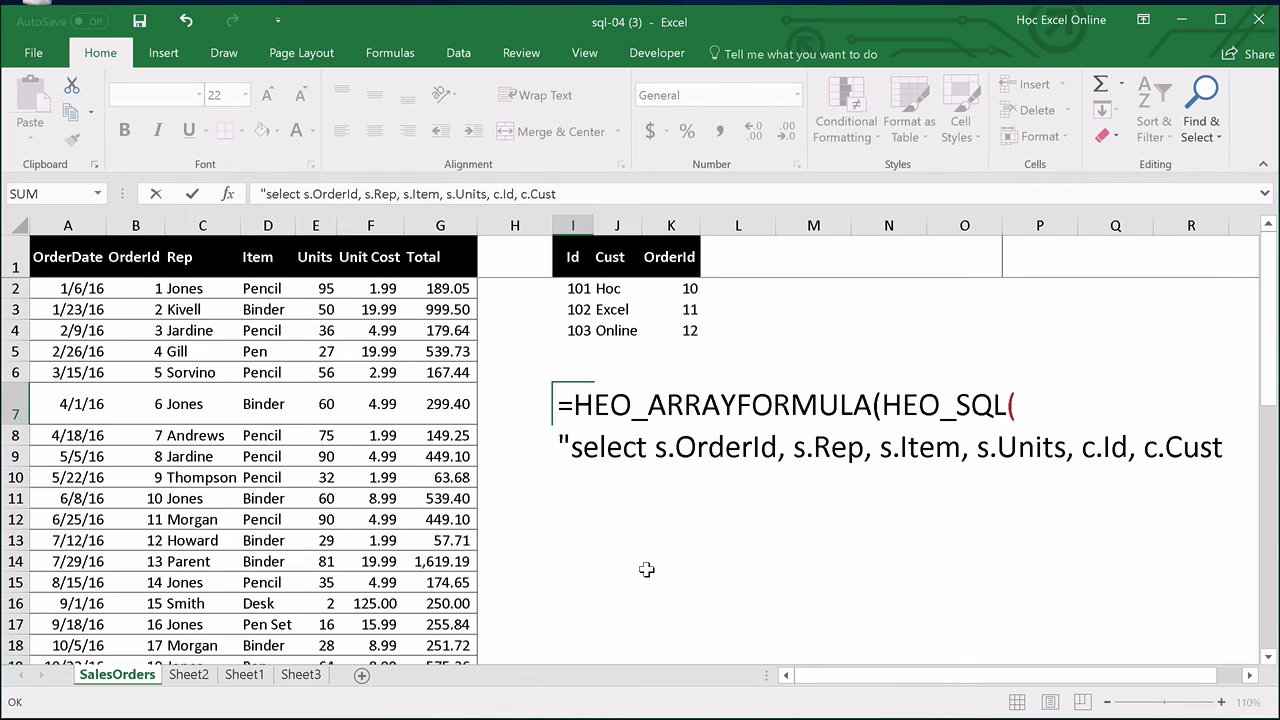
{"action": "key", "text": "alt+Return"}
{"action": "type", "text": "from "}
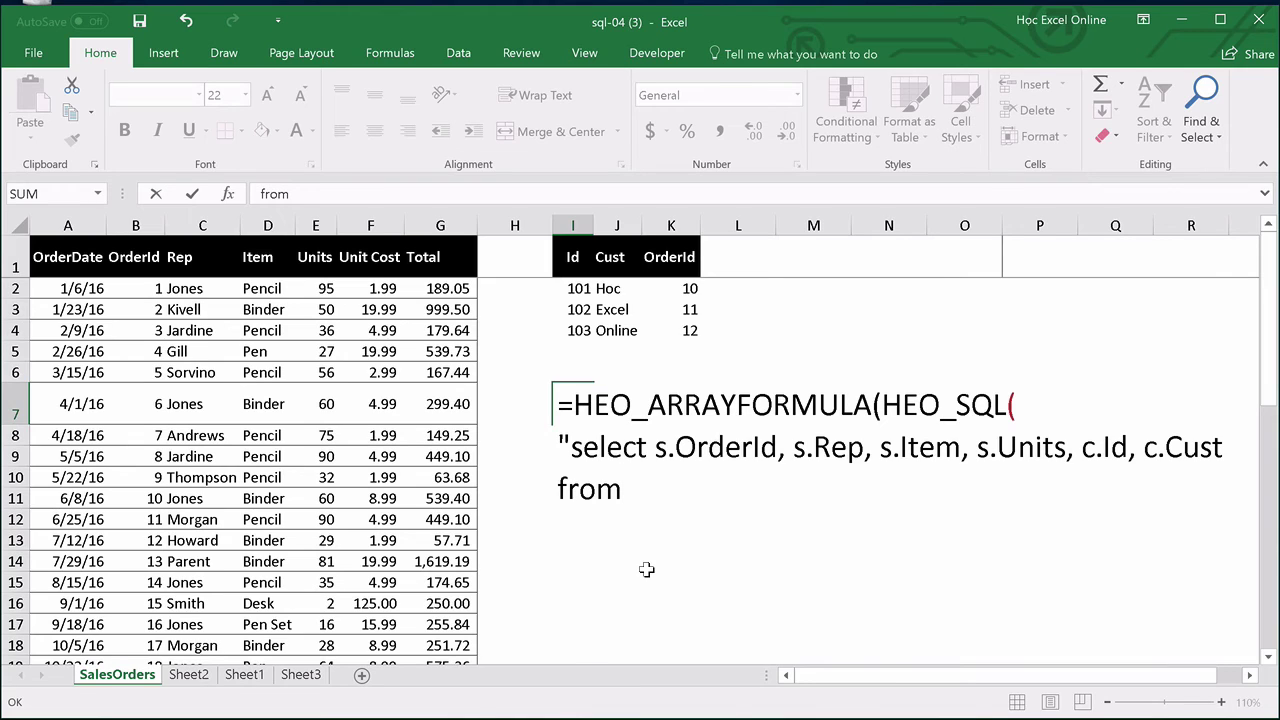
{"action": "type", "text": "saor "}
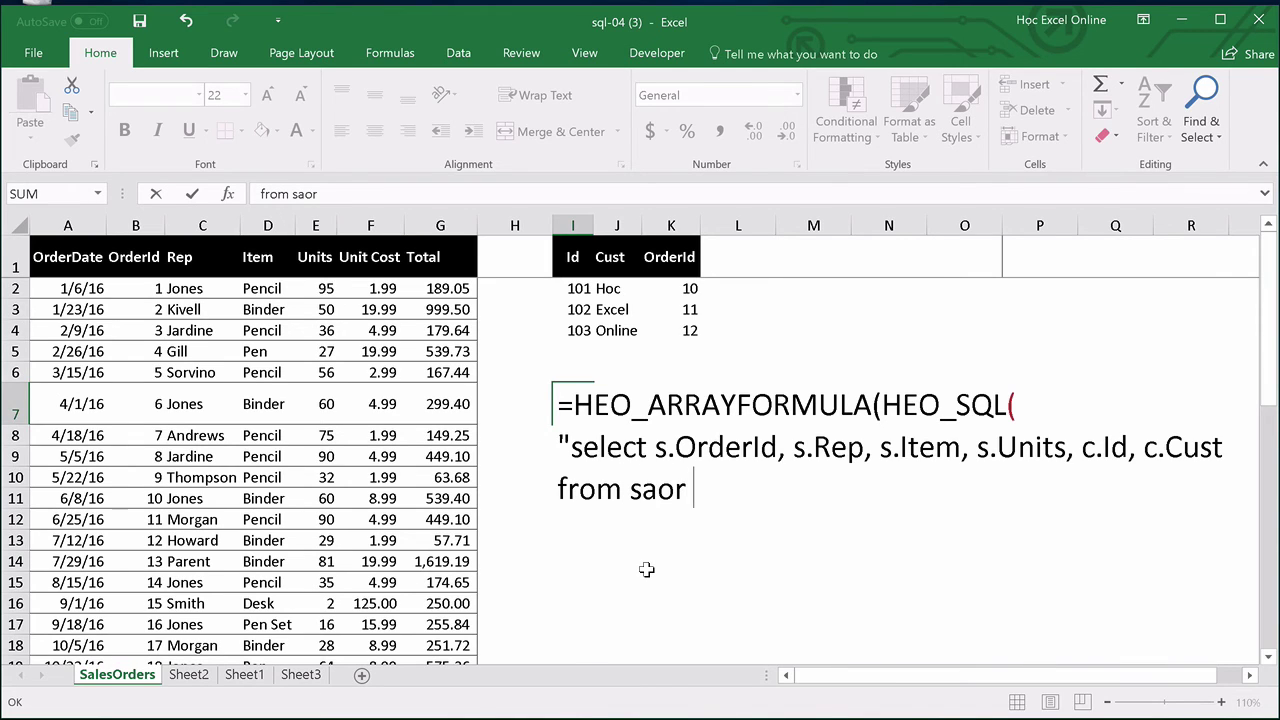
{"action": "type", "text": "s inner j"}
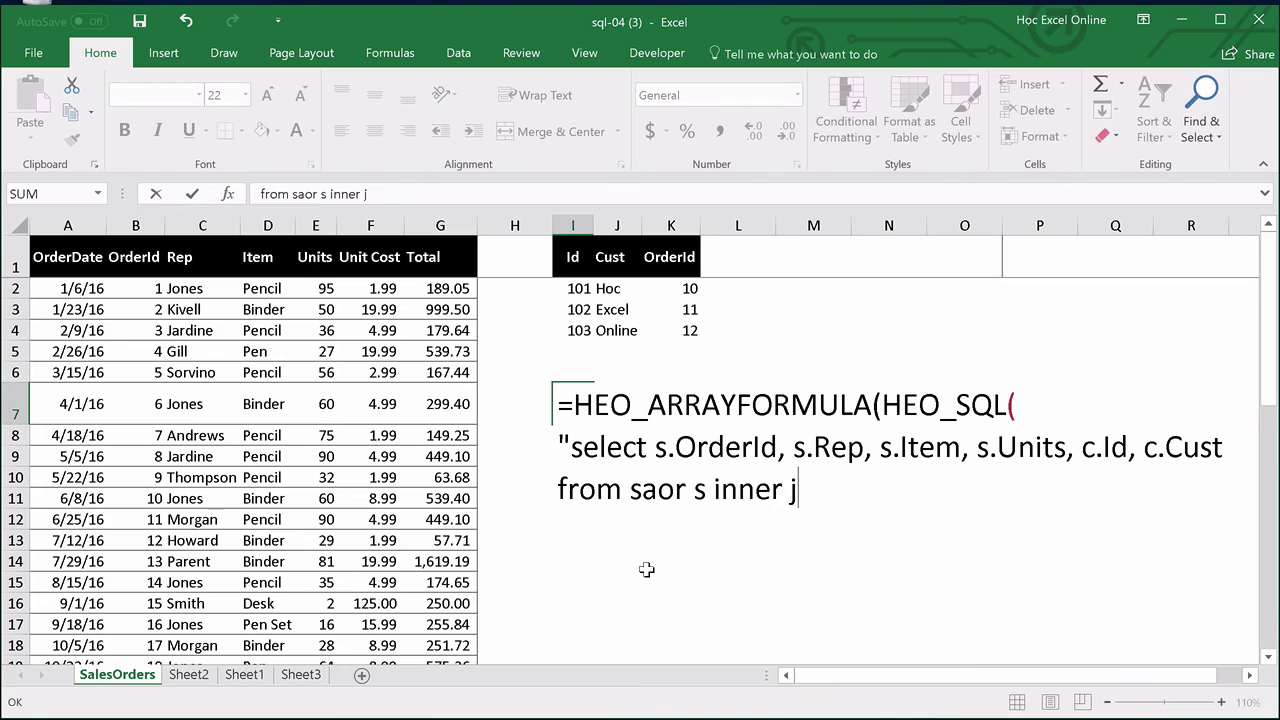
{"action": "type", "text": "oin cust "}
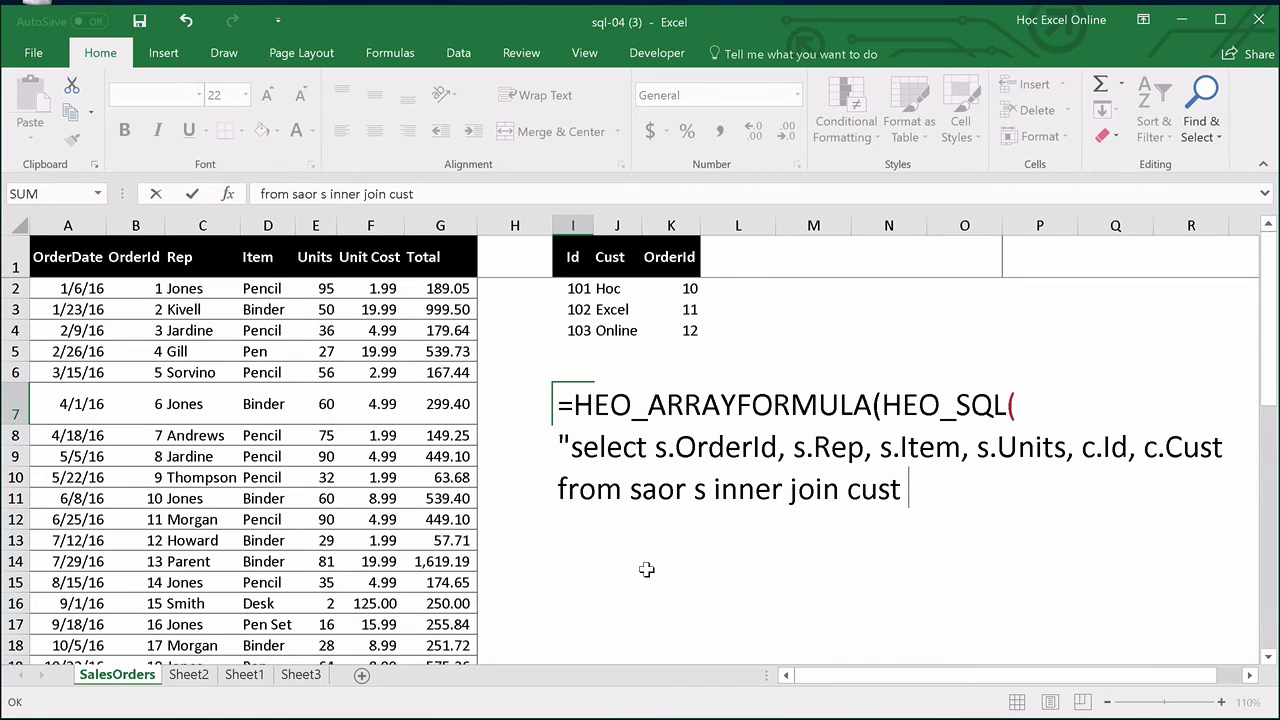
{"action": "type", "text": "c on "}
{"action": "type", "text": "s."}
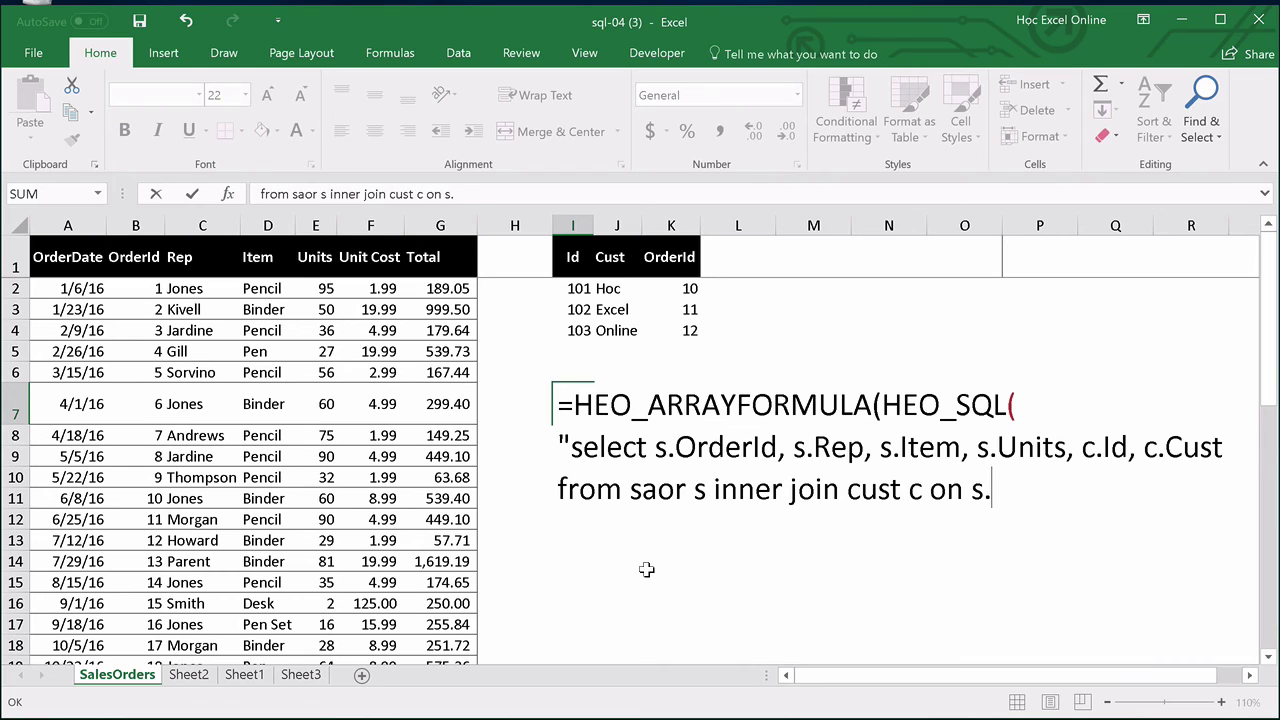
{"action": "type", "text": "OrderId = "}
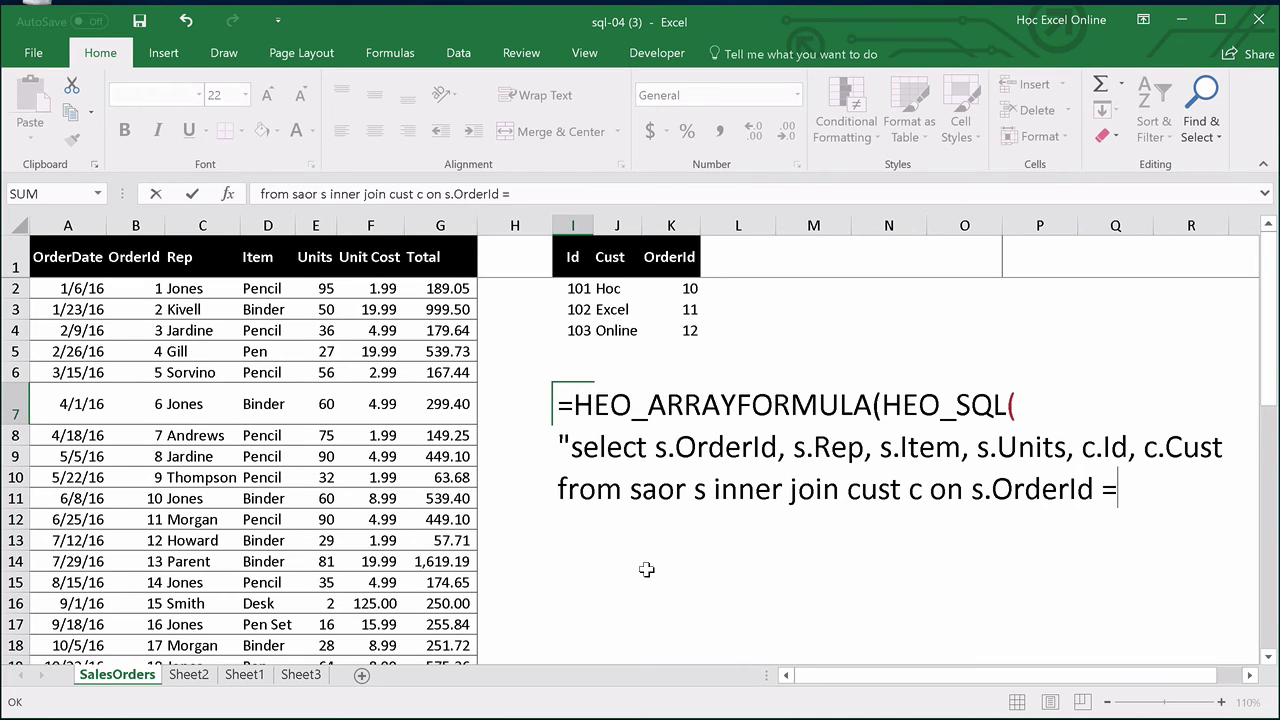
{"action": "type", "text": "c.Order"}
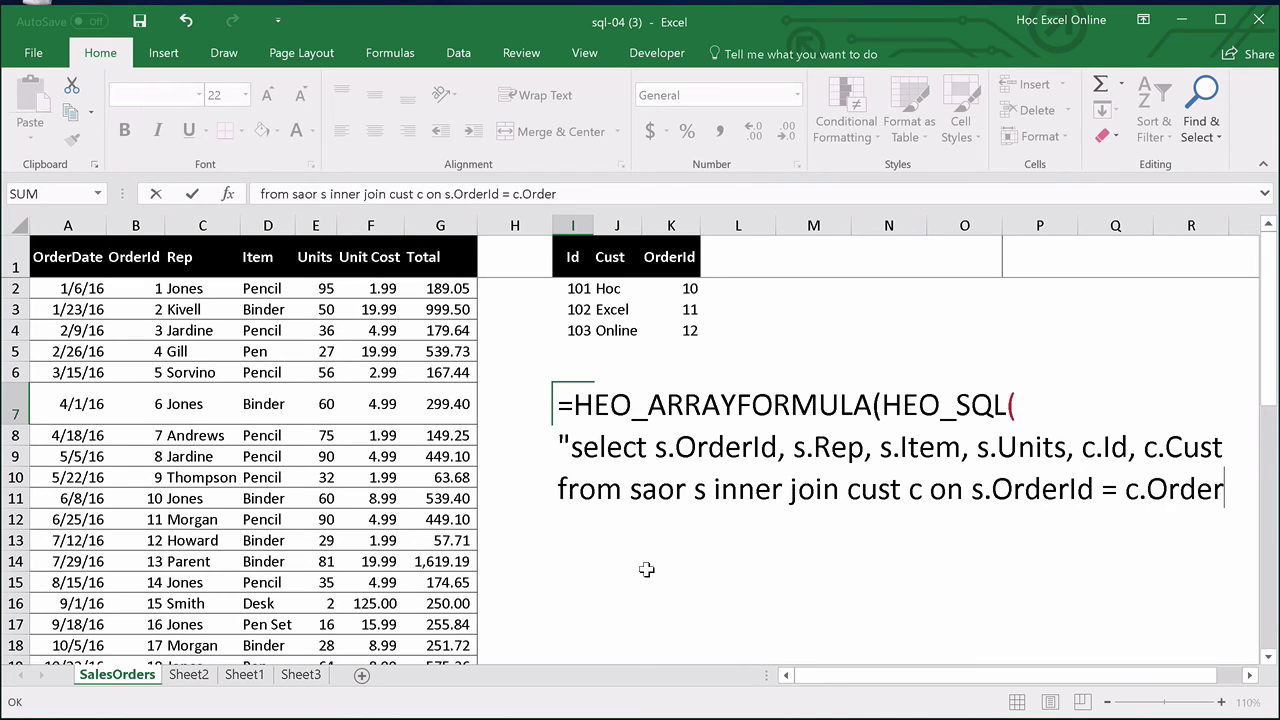
{"action": "type", "text": "Id\""}
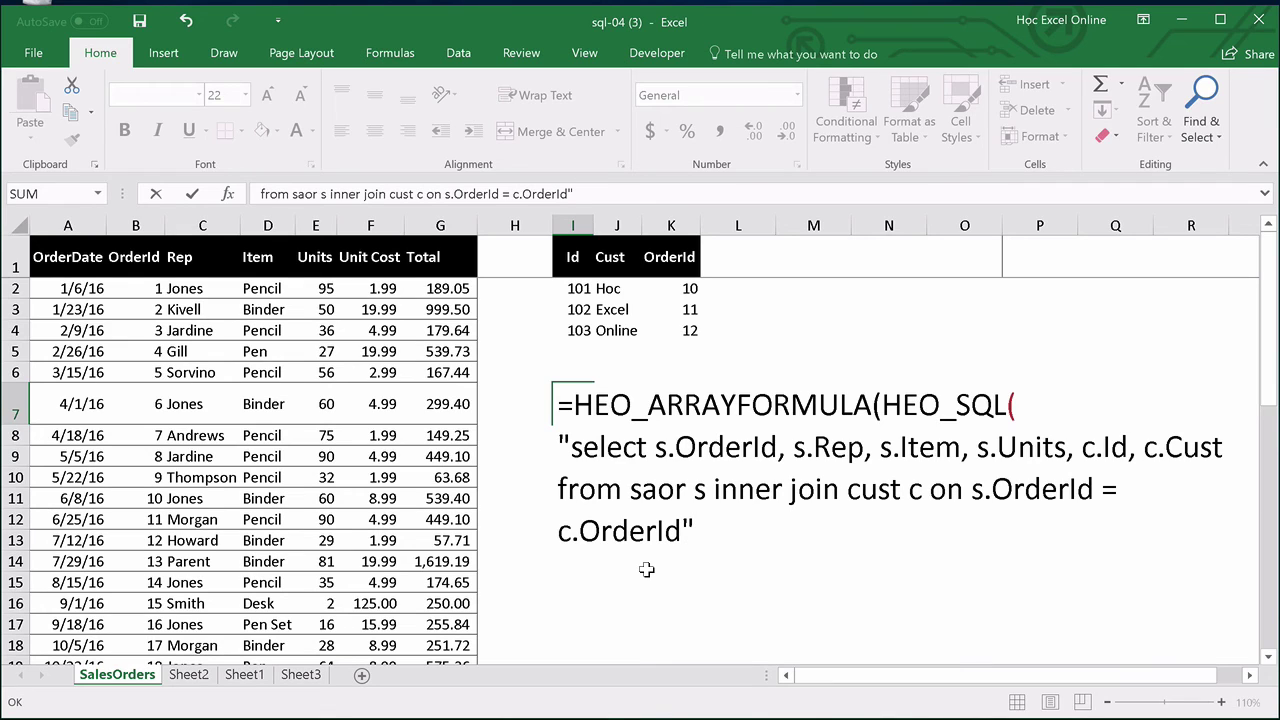
{"action": "type", "text": "))"}
{"action": "key", "text": "Return"}
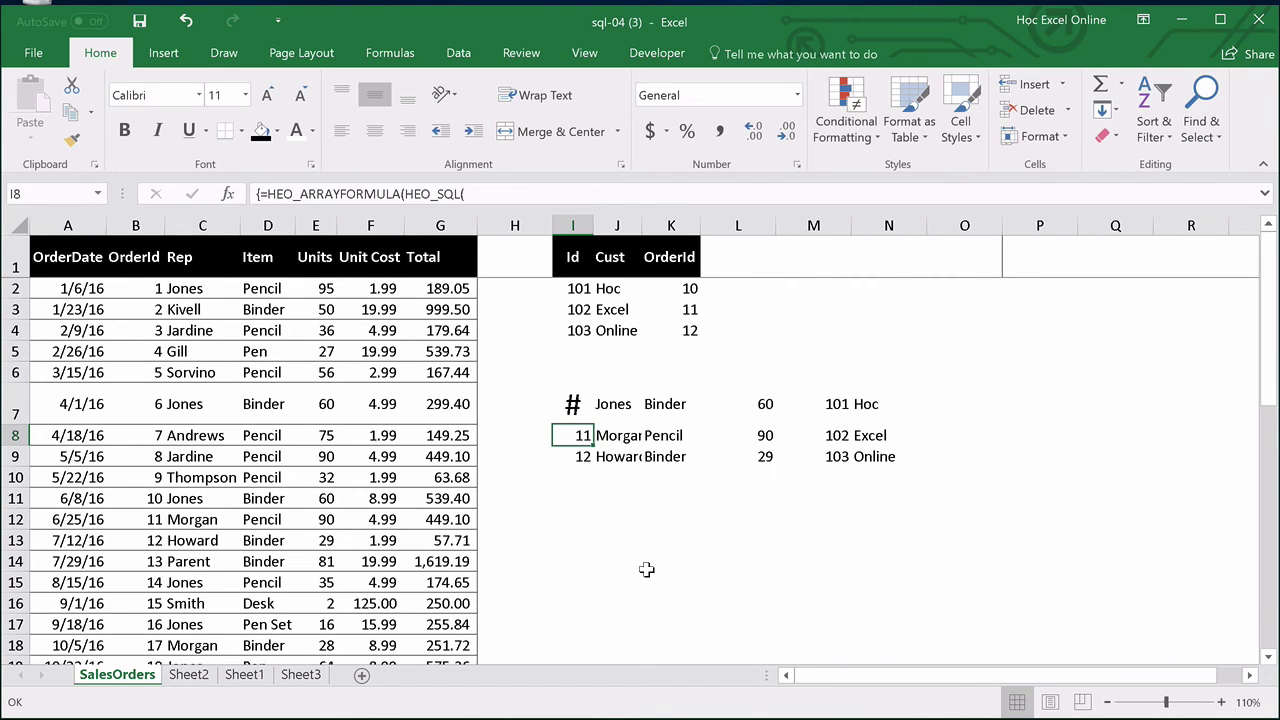
Widen column I so OrderId 10 displays, and inspect the joined results in I7:N9
{"action": "left_click", "coordinate": [576, 404]}
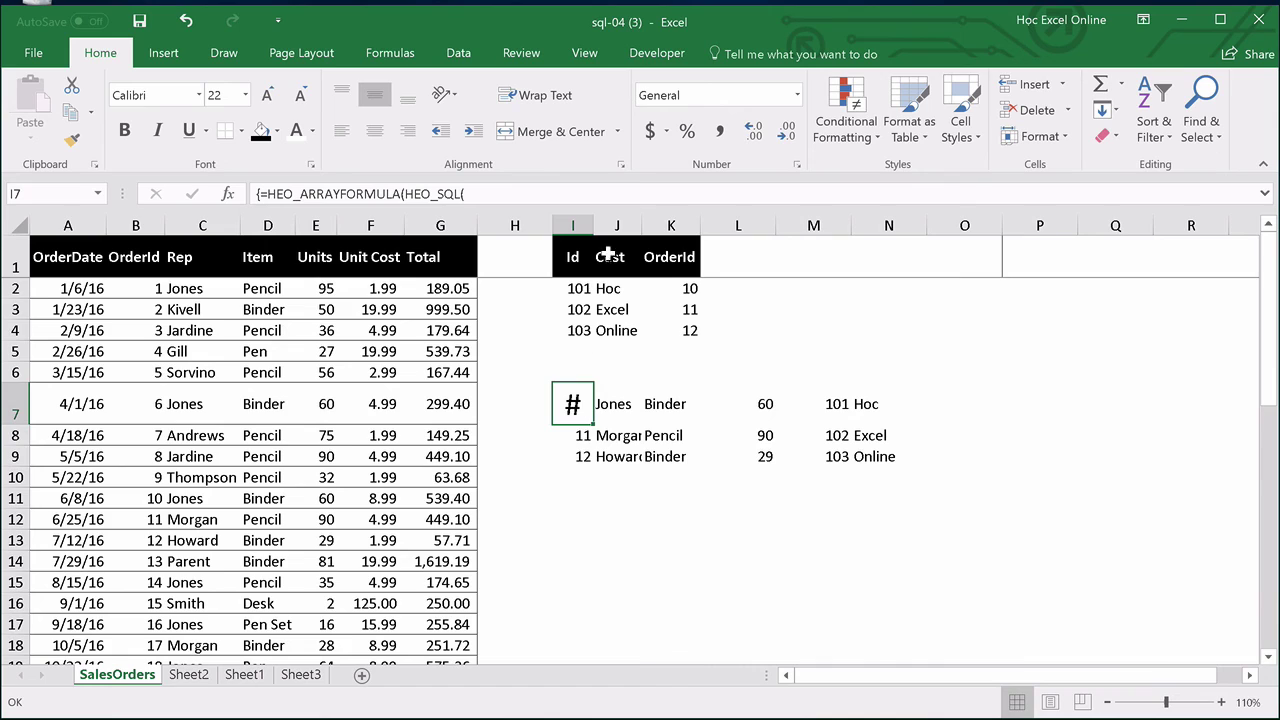
{"action": "left_click_drag", "start_coordinate": [594, 226], "coordinate": [611, 226]}
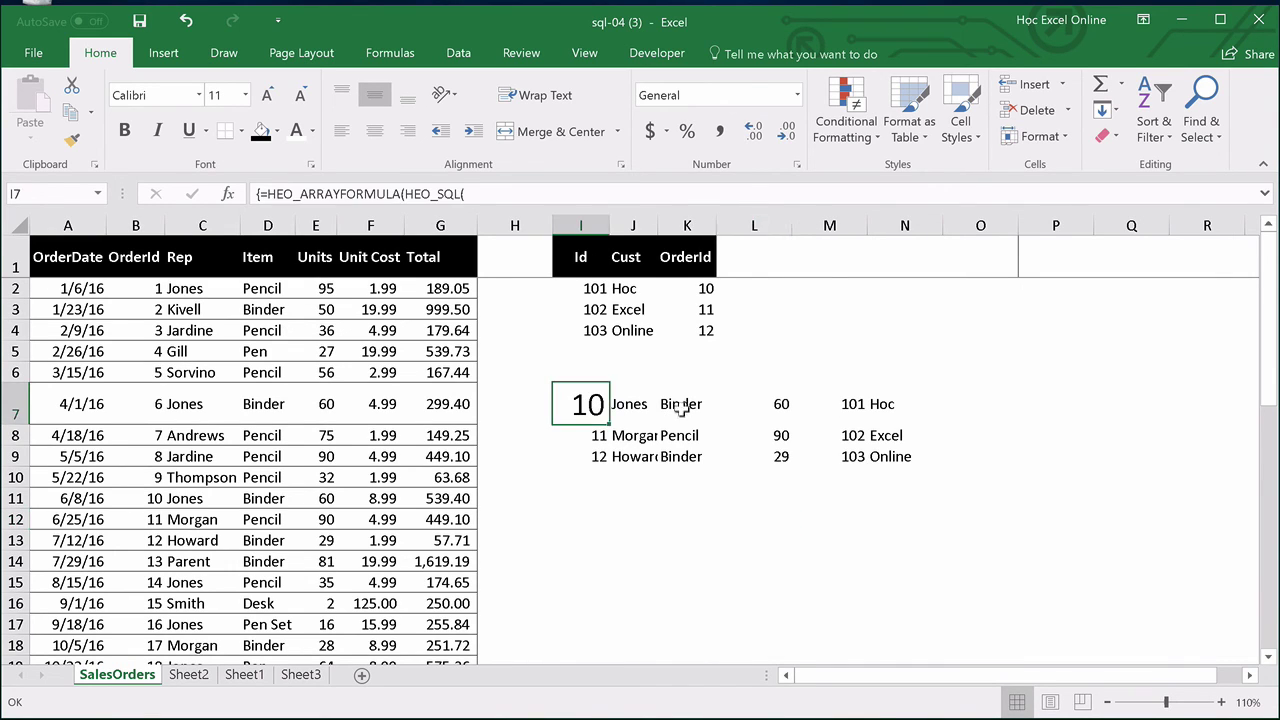
{"action": "left_click_drag", "start_coordinate": [585, 404], "coordinate": [880, 453]}
{"action": "left_click", "coordinate": [808, 533]}
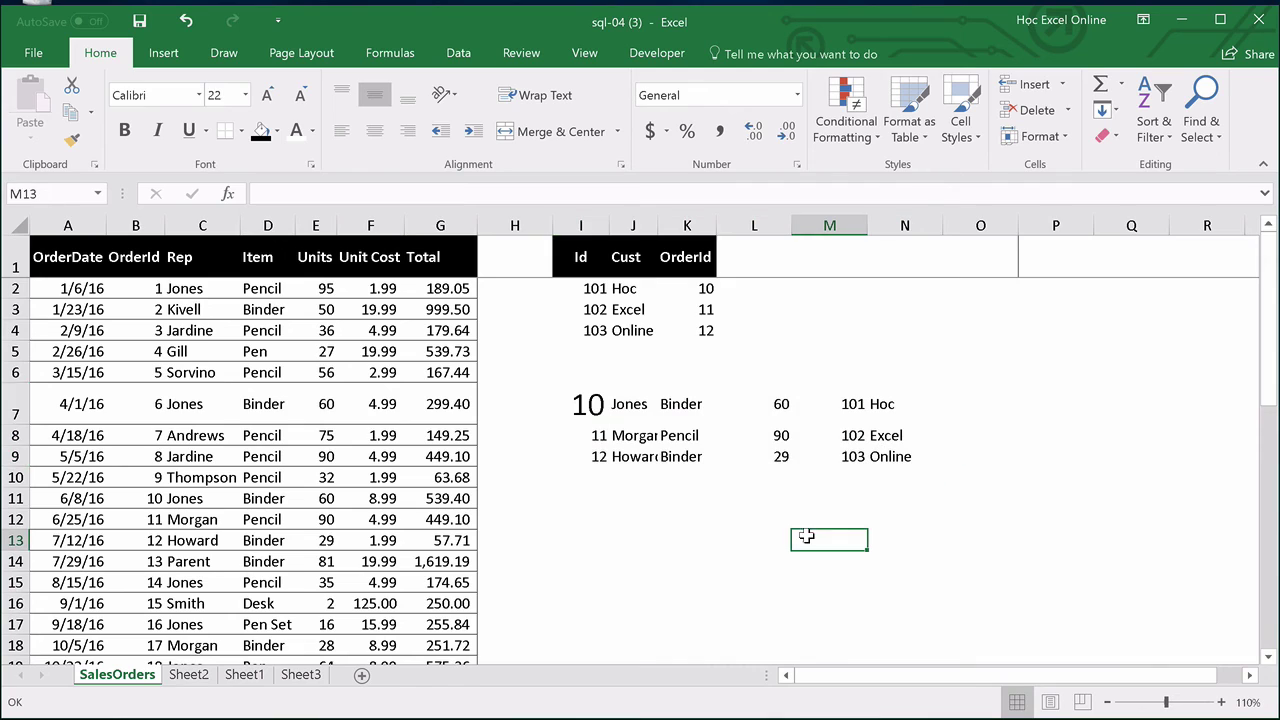
{"action": "left_click", "coordinate": [340, 472]}
{"action": "left_click", "coordinate": [617, 312]}
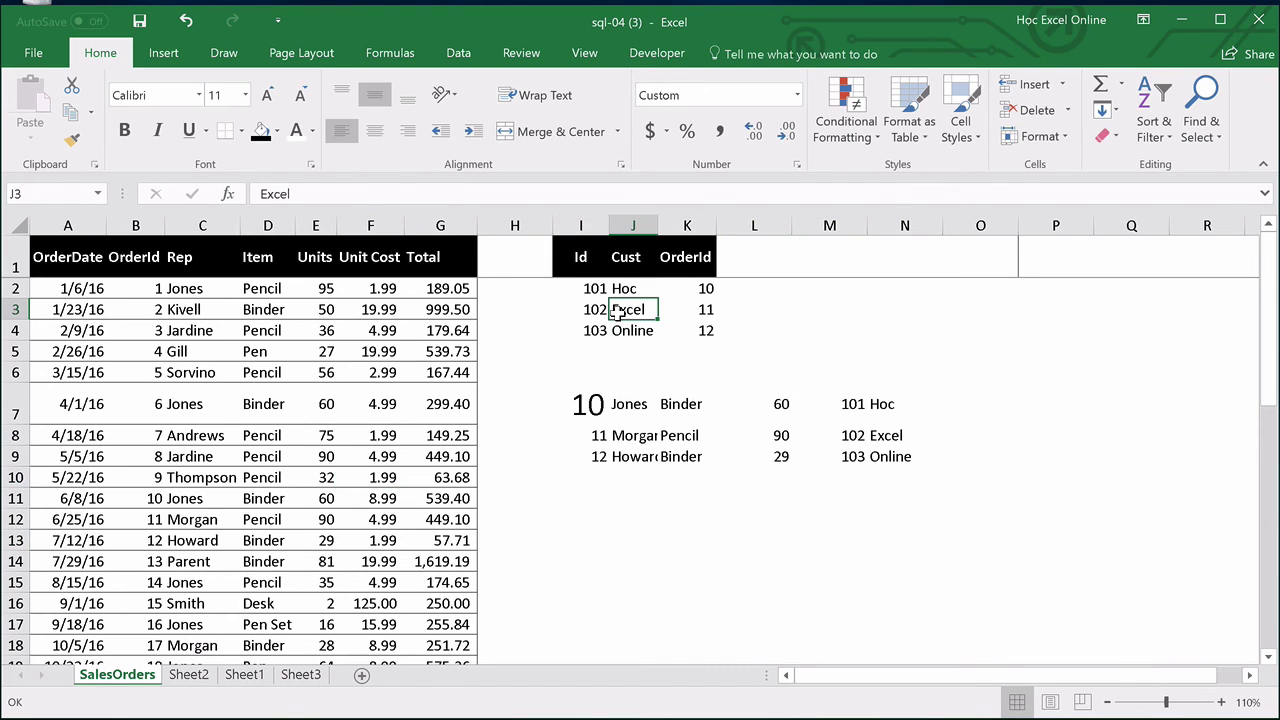
{"action": "left_click", "coordinate": [595, 404]}
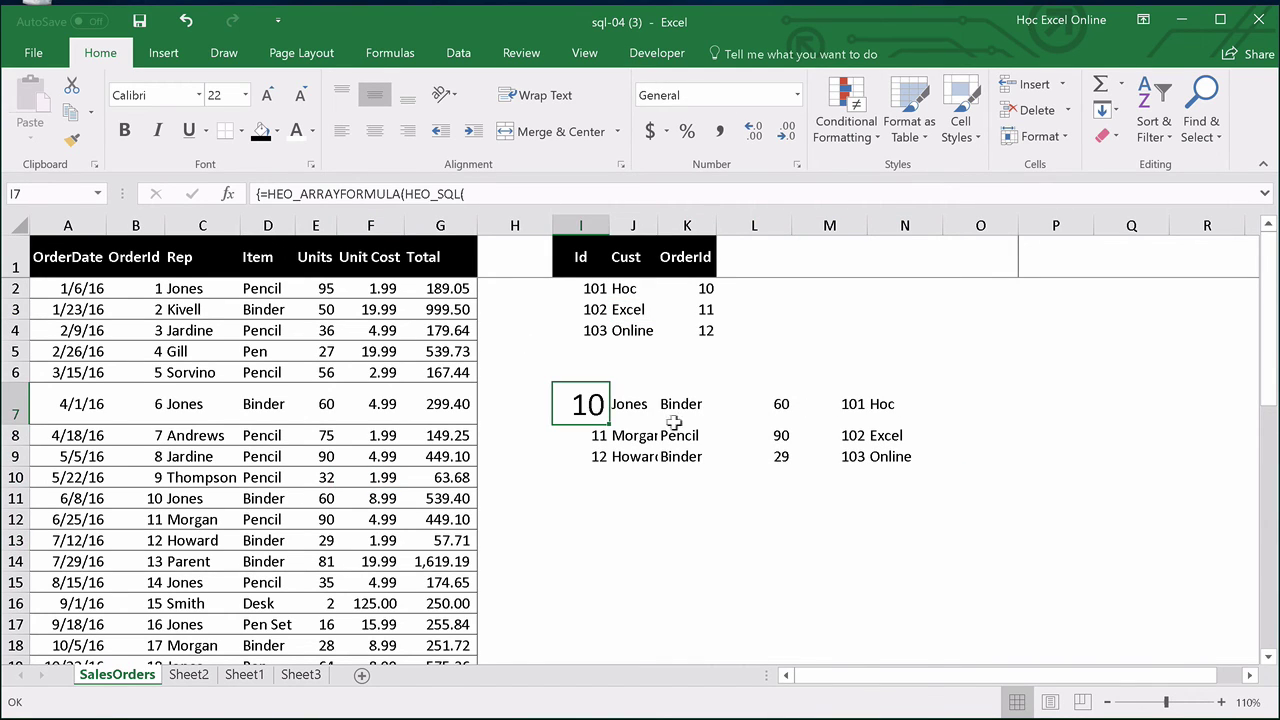
{"action": "mouse_move", "coordinate": [577, 404]}
{"action": "left_mouse_down"}
{"action": "mouse_move", "coordinate": [868, 418]}
{"action": "mouse_move", "coordinate": [885, 458]}
{"action": "left_mouse_up"}
{"action": "left_click", "coordinate": [968, 522]}
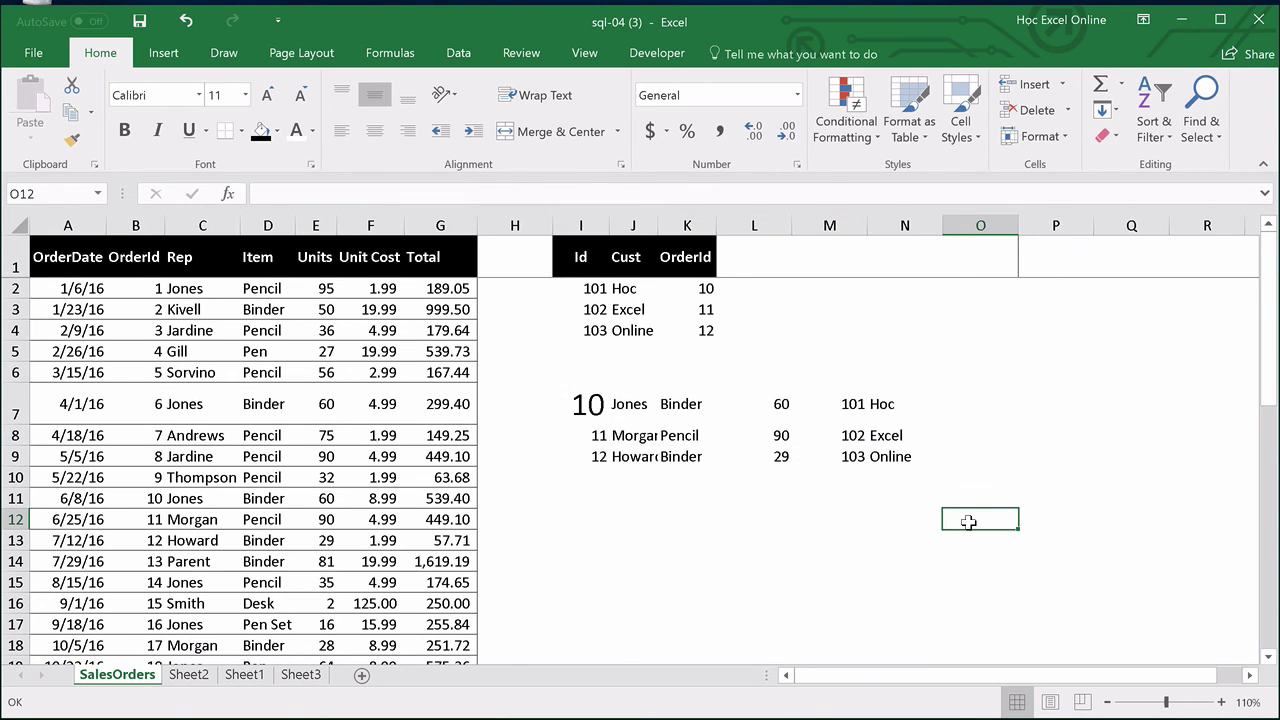
{"action": "left_click", "coordinate": [588, 405]}
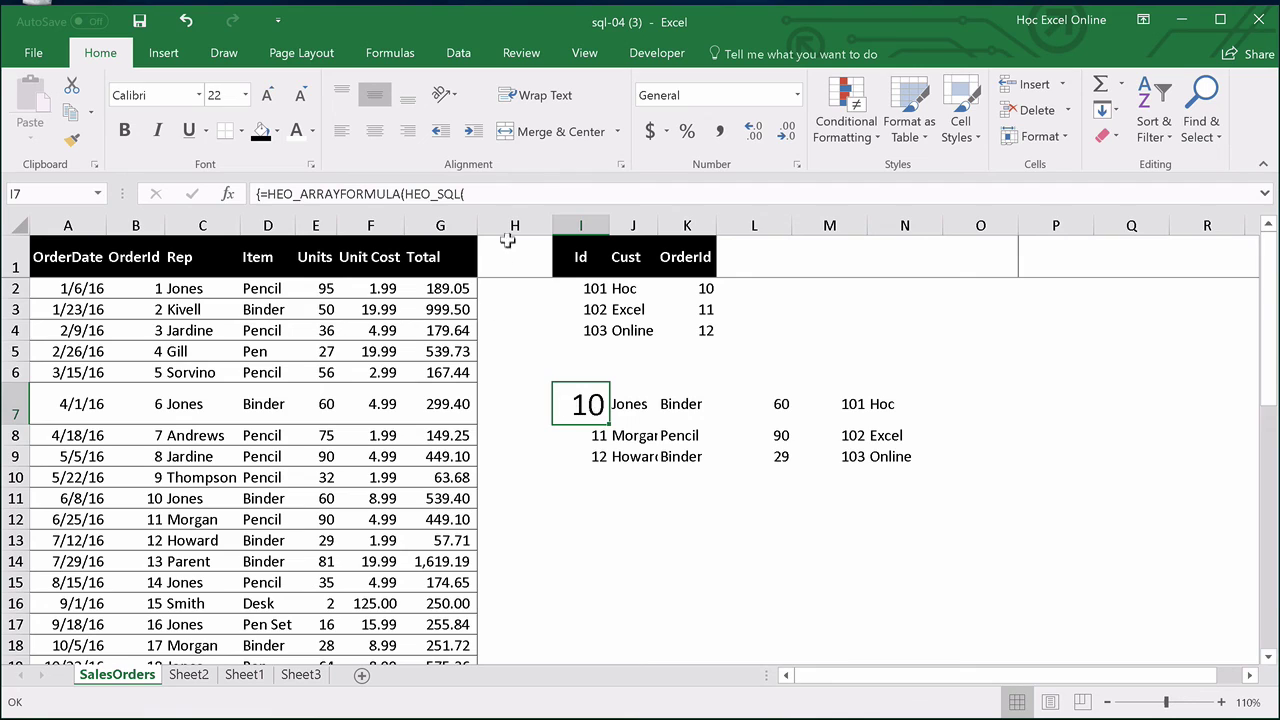
Expand the formula bar to reveal all three lines of I7's join query
{"action": "left_click_drag", "start_coordinate": [497, 207], "coordinate": [497, 245]}
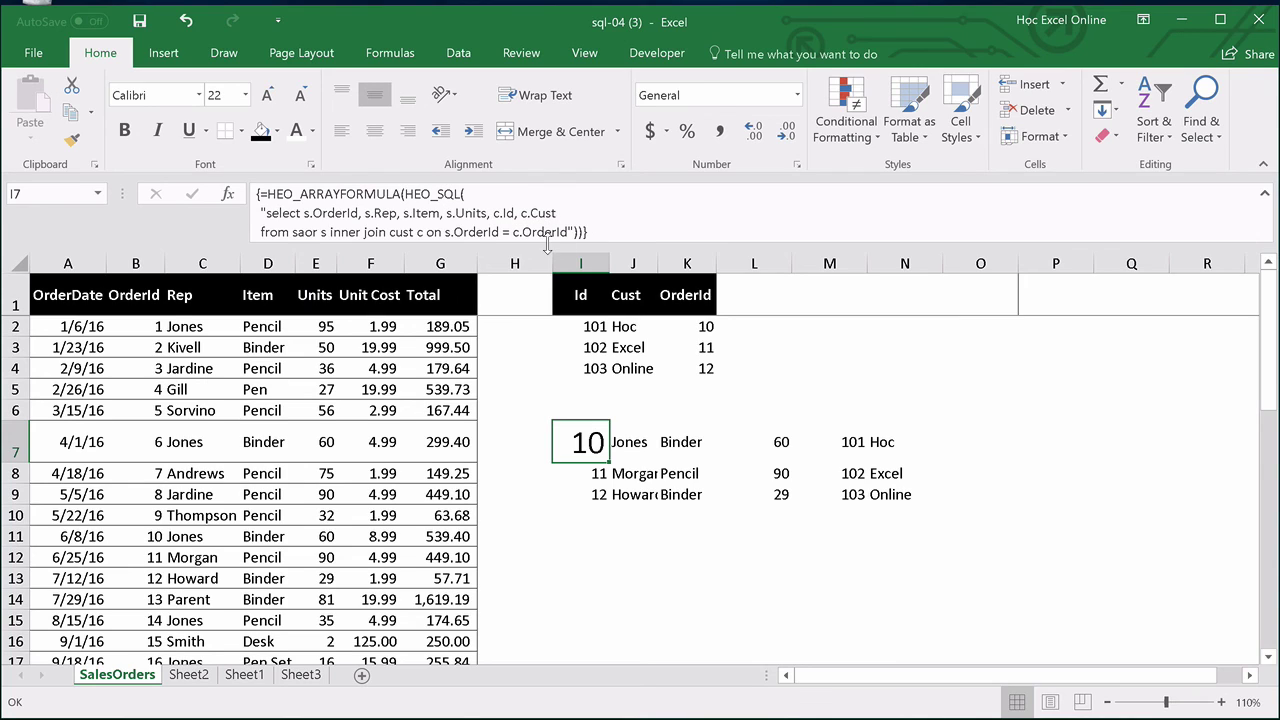
{"action": "left_click_drag", "start_coordinate": [548, 245], "coordinate": [548, 278]}
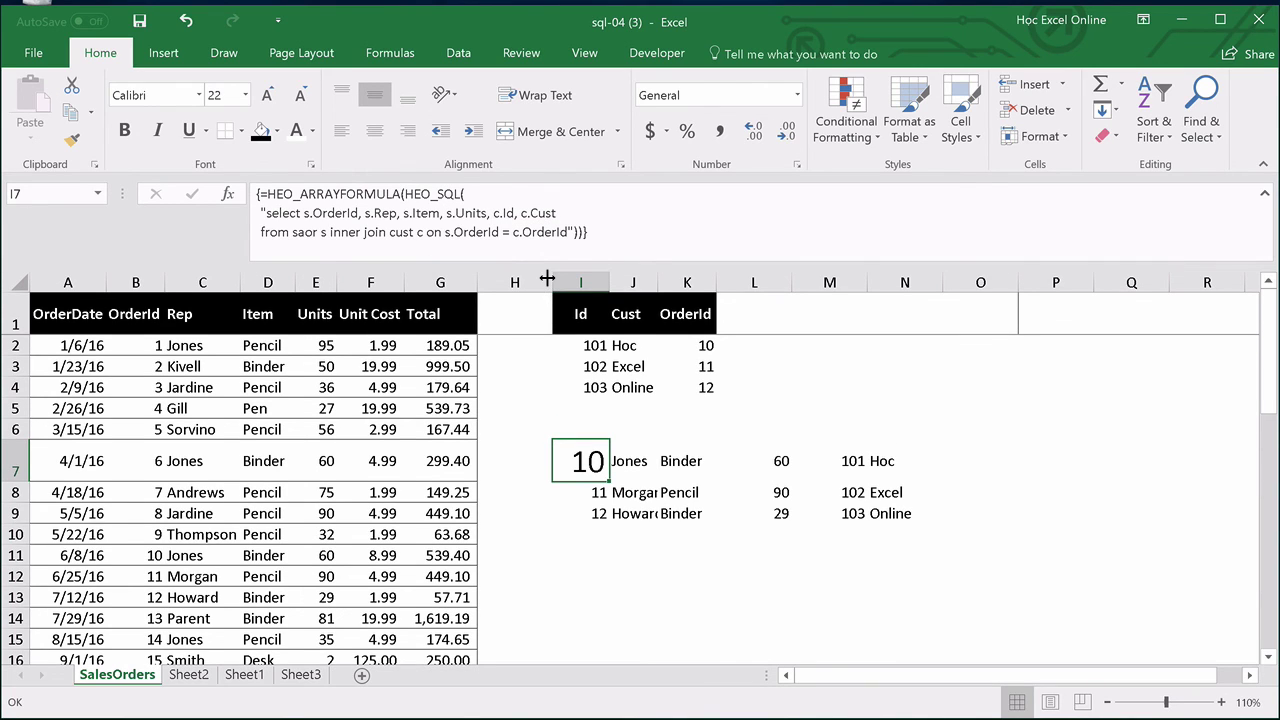